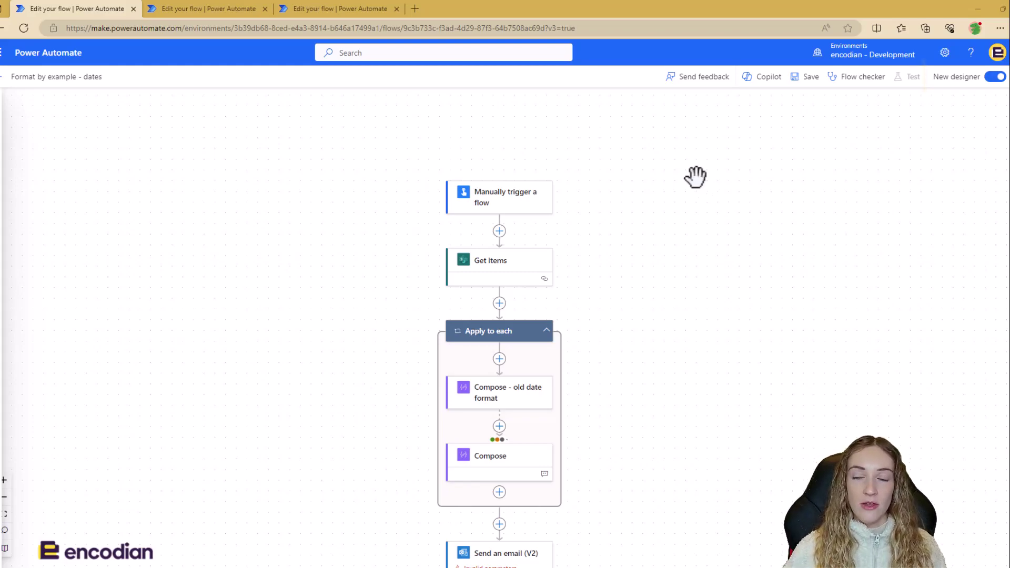
{"action": "left_click", "coordinate": [998, 78]}
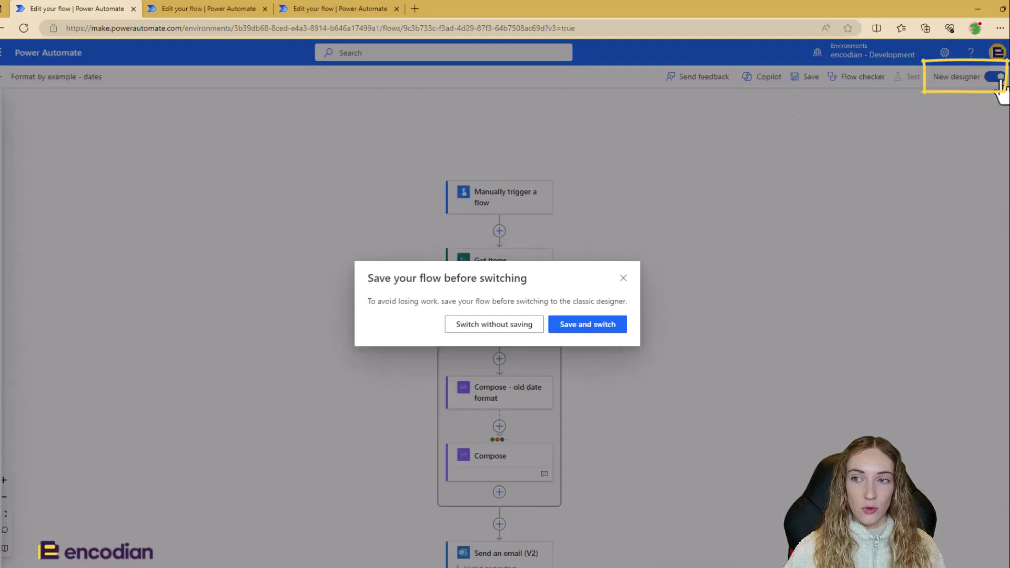
{"action": "left_click", "coordinate": [622, 279]}
Step: Change v3=true to v3=false at the end of the flow's URL and reload into the classic designer
{"action": "left_click", "coordinate": [630, 32]}
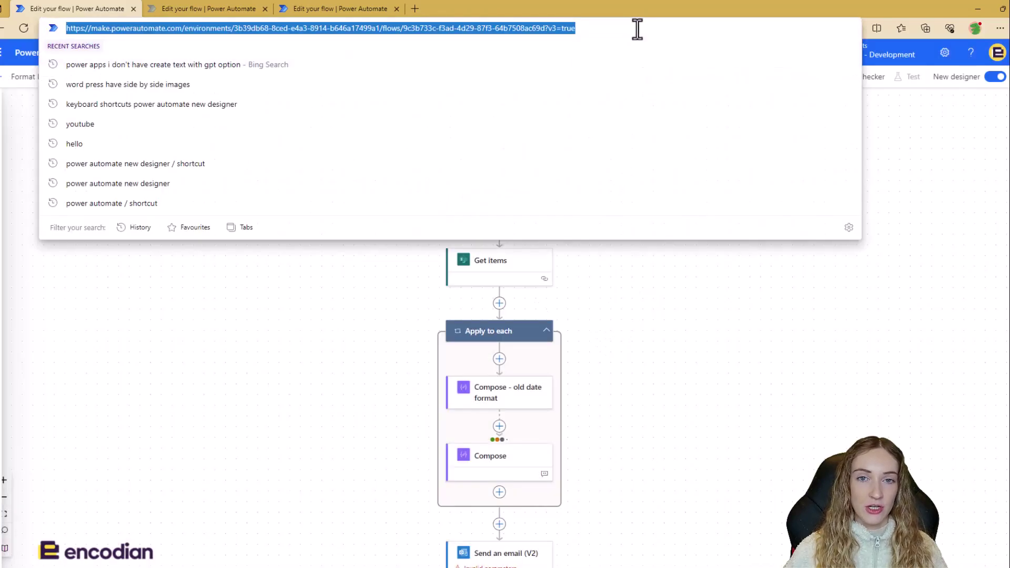
{"action": "left_click", "coordinate": [636, 29]}
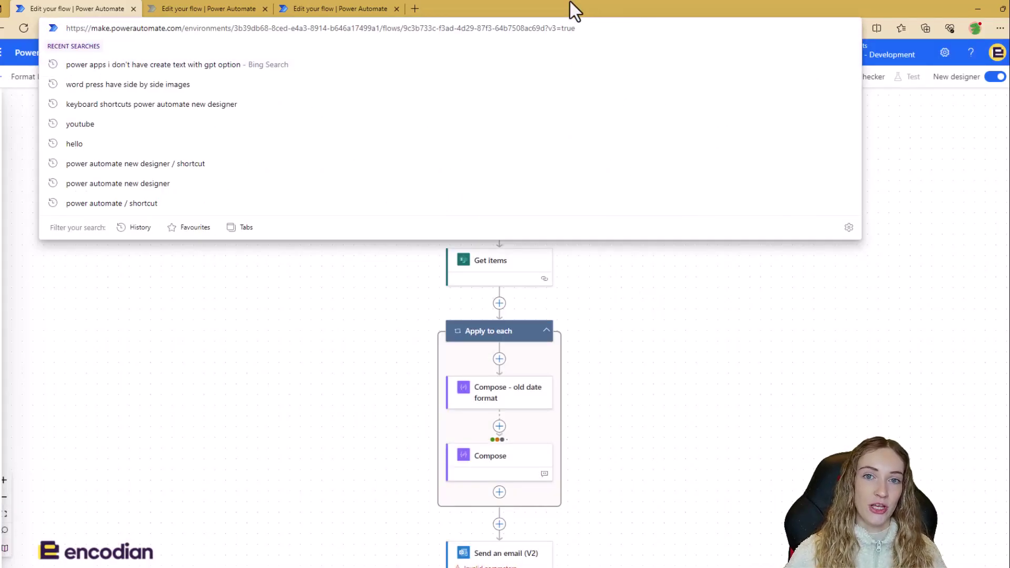
{"action": "key", "text": "BackSpace"}
{"action": "type", "text": "e"}
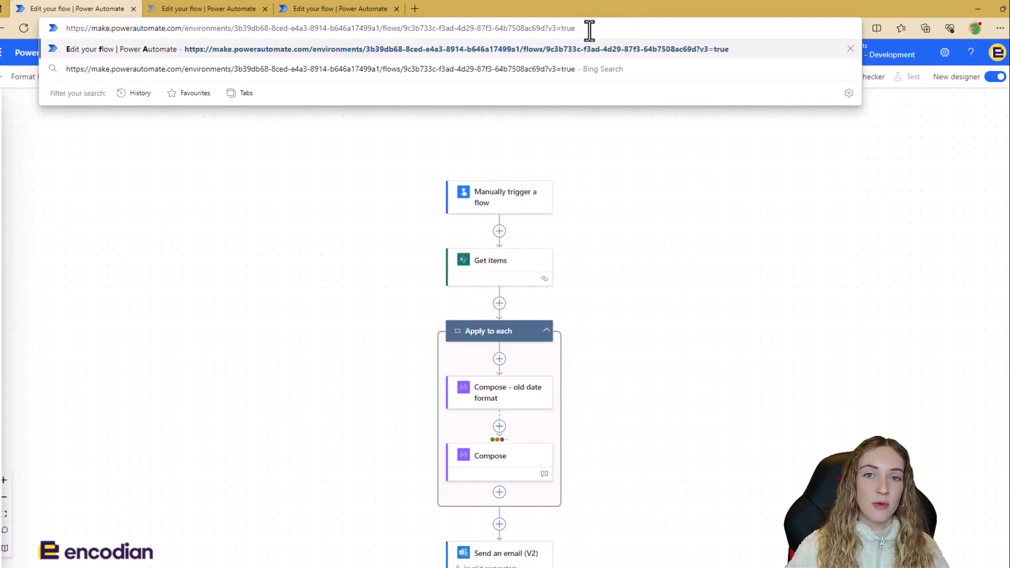
{"action": "left_click_drag", "start_coordinate": [575, 28], "coordinate": [547, 29]}
{"action": "left_click", "coordinate": [600, 29]}
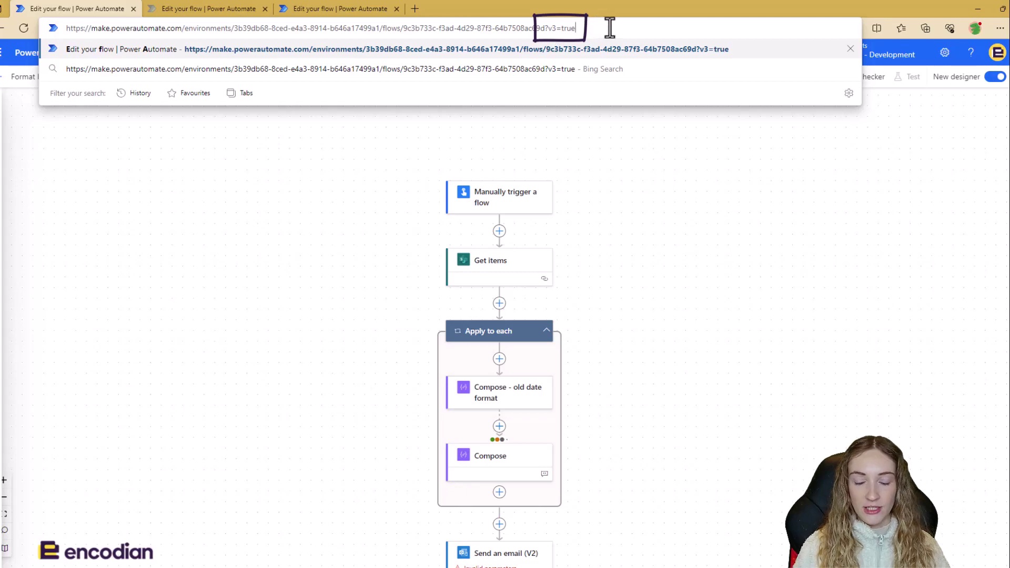
{"action": "key", "text": "BackSpace"}
{"action": "key", "text": "BackSpace"}
{"action": "key", "text": "BackSpace"}
{"action": "key", "text": "BackSpace"}
{"action": "type", "text": "false"}
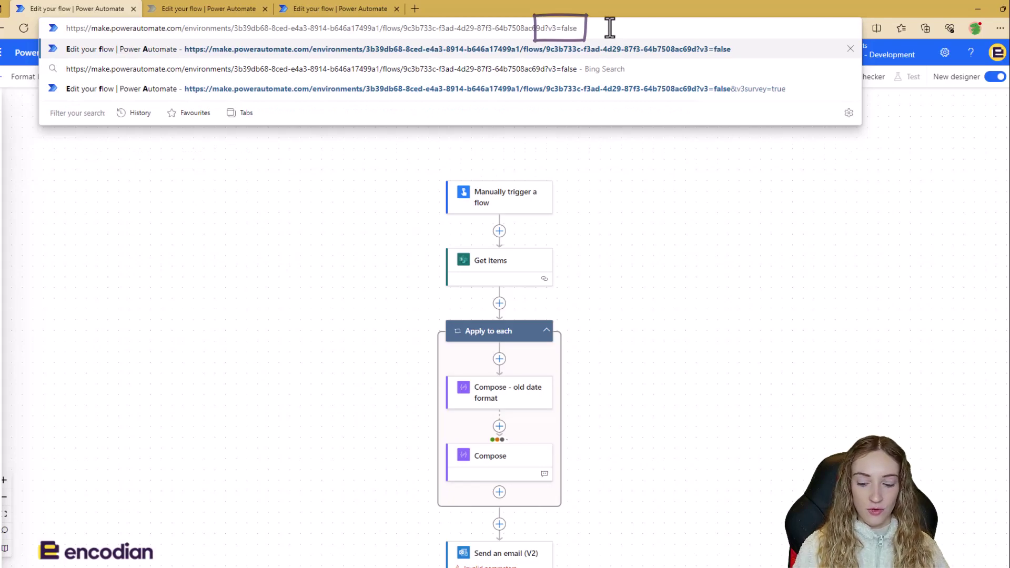
{"action": "key", "text": "Return"}
{"action": "left_click", "coordinate": [537, 88]}
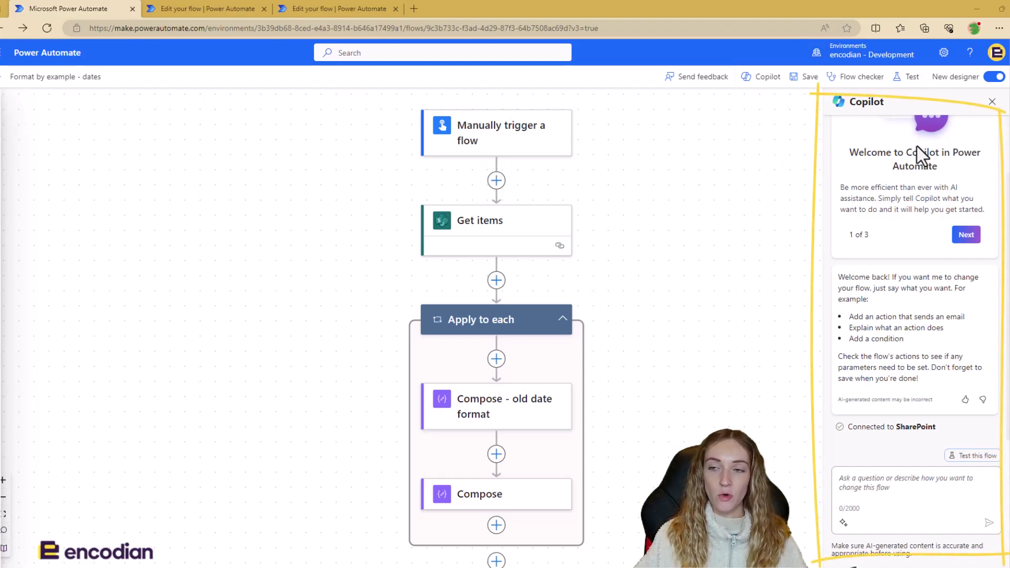
{"action": "left_click", "coordinate": [774, 84]}
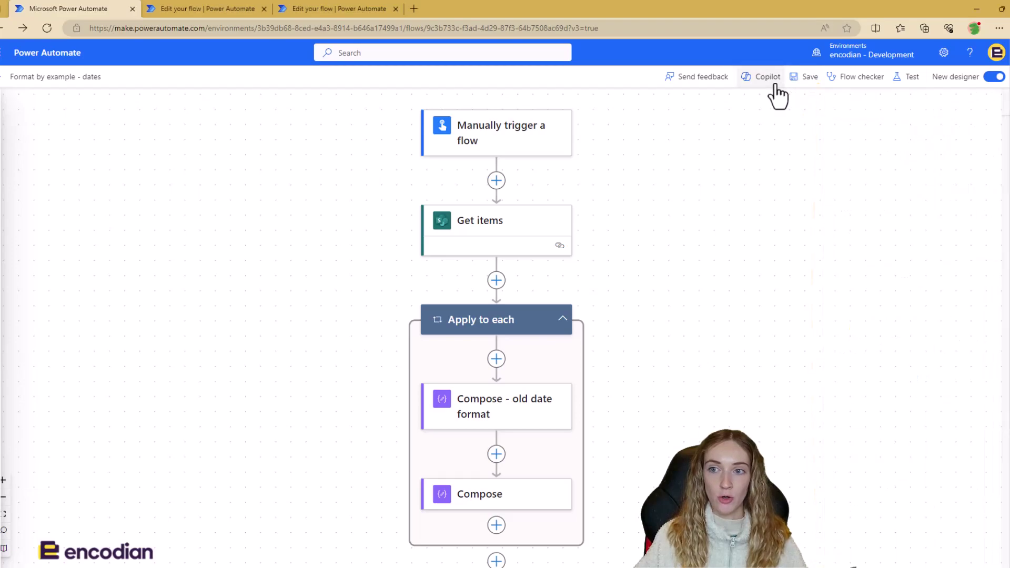
{"action": "left_click", "coordinate": [775, 88]}
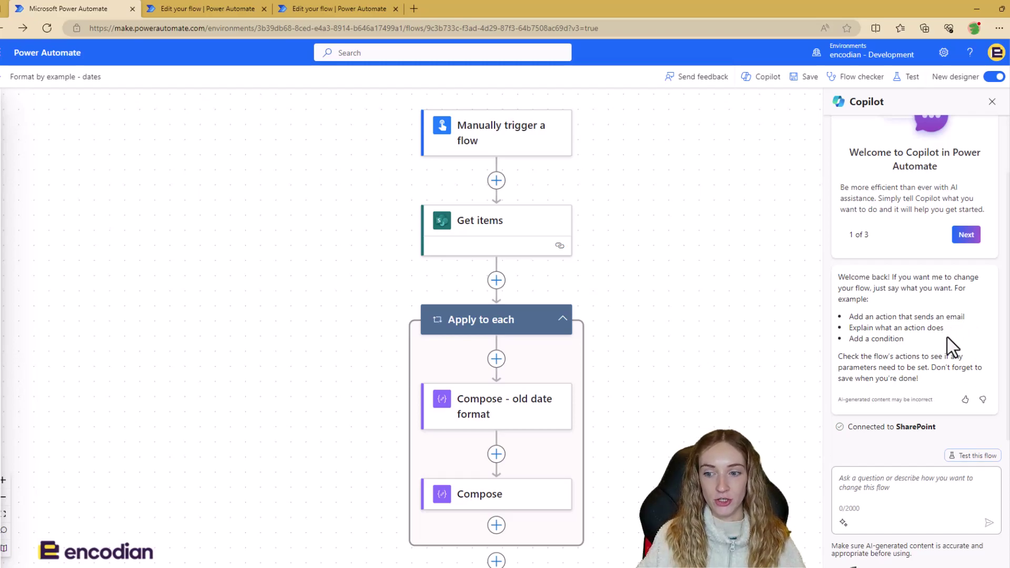
Step: Ask Copilot 'what does get items do?' and read its answer about SharePoint list items
{"action": "left_click", "coordinate": [936, 493]}
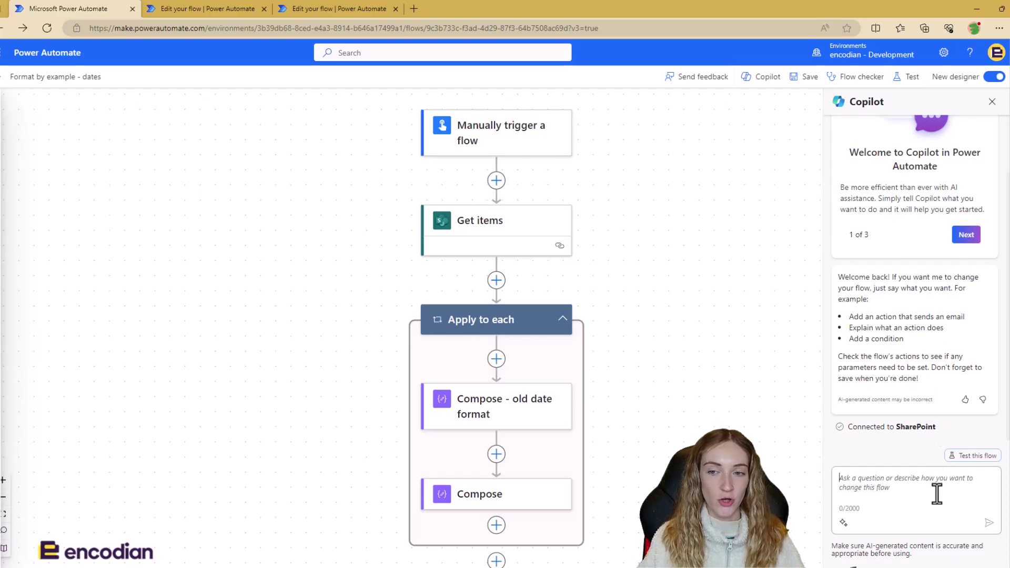
{"action": "type", "text": "w"}
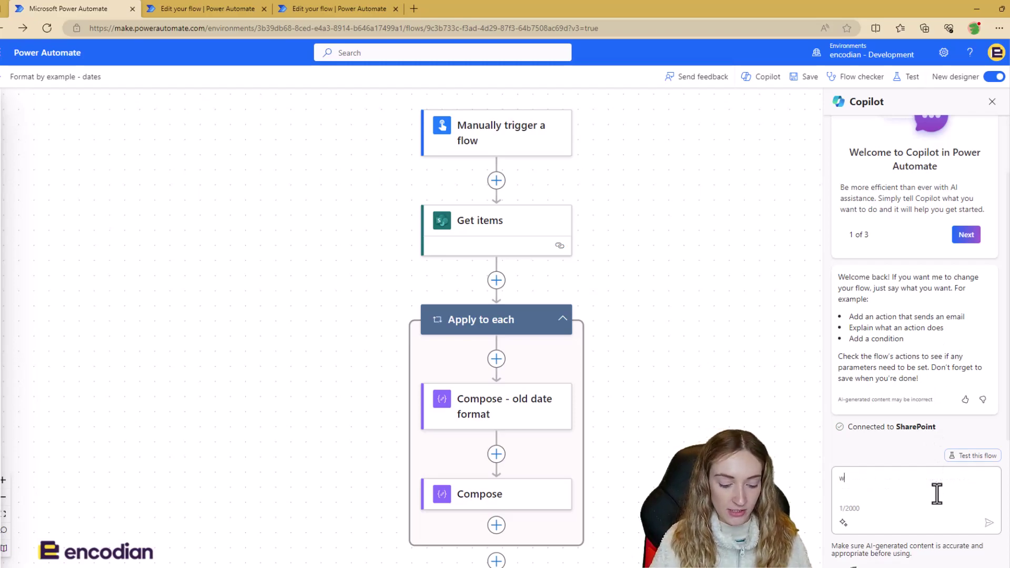
{"action": "type", "text": "hat does gte items"}
{"action": "key", "text": "BackSpace"}
{"action": "key", "text": "BackSpace"}
{"action": "key", "text": "BackSpace"}
{"action": "key", "text": "BackSpace"}
{"action": "key", "text": "BackSpace"}
{"action": "key", "text": "BackSpace"}
{"action": "key", "text": "BackSpace"}
{"action": "key", "text": "BackSpace"}
{"action": "type", "text": "et items do?"}
{"action": "key", "text": "Return"}
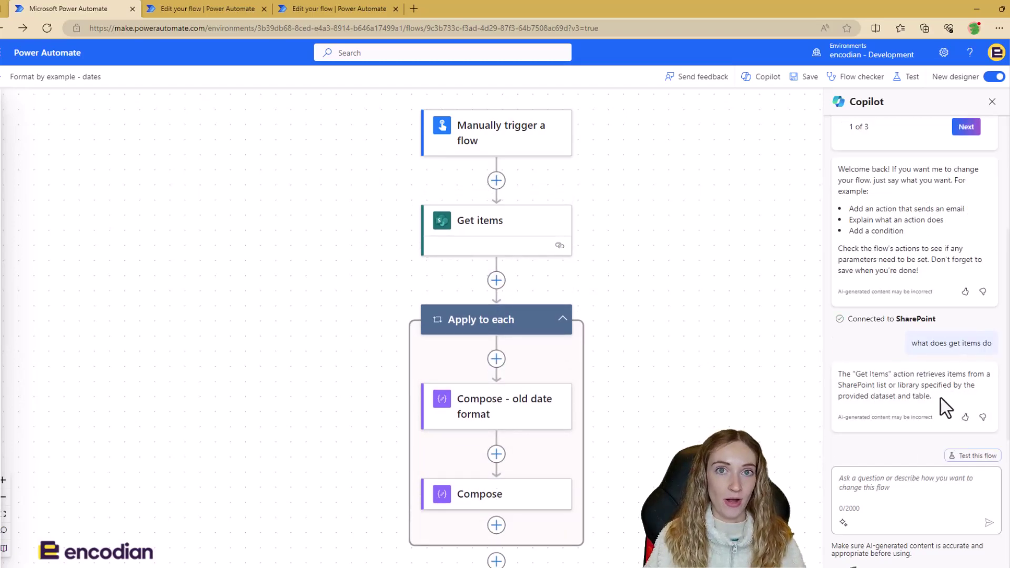
{"action": "left_click_drag", "start_coordinate": [940, 397], "coordinate": [843, 372]}
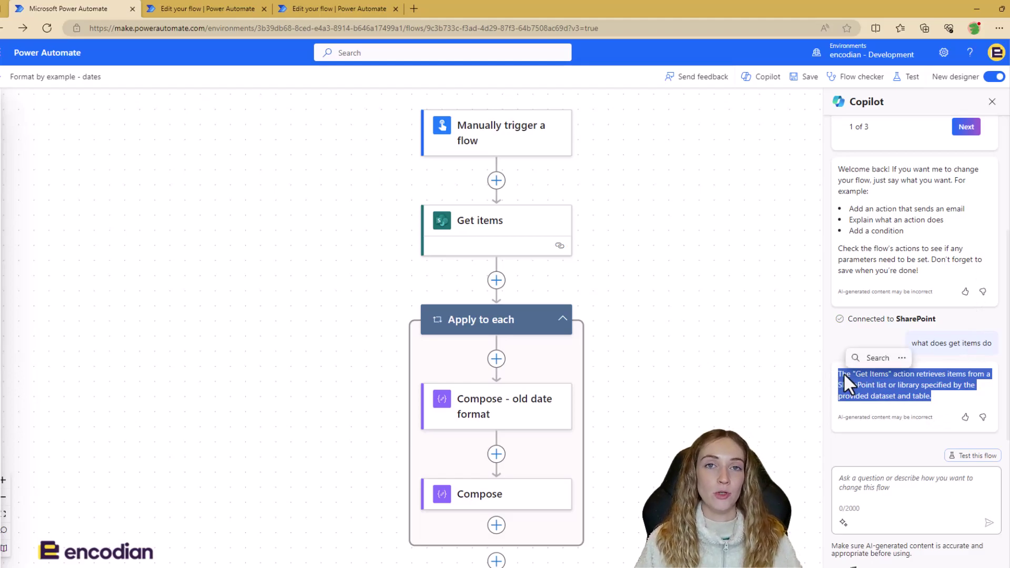
{"action": "left_click", "coordinate": [949, 400]}
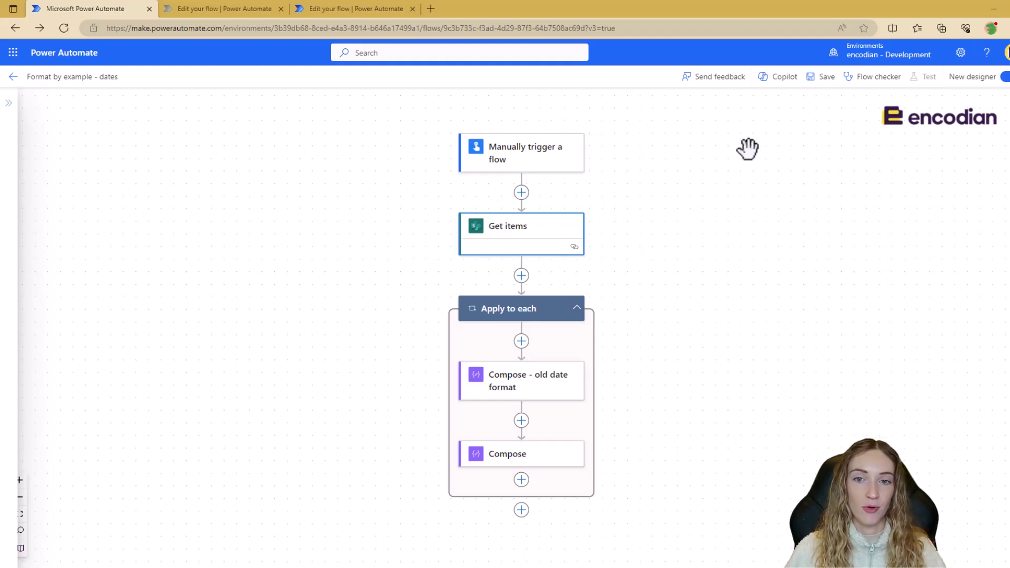
{"action": "mouse_move", "coordinate": [670, 234]}
{"action": "left_mouse_down"}
{"action": "mouse_move", "coordinate": [592, 130]}
{"action": "mouse_move", "coordinate": [703, 268]}
{"action": "mouse_move", "coordinate": [595, 340]}
{"action": "mouse_move", "coordinate": [697, 226]}
{"action": "mouse_move", "coordinate": [698, 236]}
{"action": "left_mouse_up"}
{"action": "mouse_move", "coordinate": [478, 235]}
{"action": "left_mouse_down"}
{"action": "mouse_move", "coordinate": [379, 331]}
{"action": "mouse_move", "coordinate": [407, 198]}
{"action": "left_mouse_up"}
{"action": "left_click_drag", "start_coordinate": [418, 359], "coordinate": [284, 334]}
{"action": "mouse_move", "coordinate": [745, 123]}
{"action": "left_mouse_down"}
{"action": "mouse_move", "coordinate": [719, 158]}
{"action": "mouse_move", "coordinate": [775, 179]}
{"action": "mouse_move", "coordinate": [806, 153]}
{"action": "left_mouse_up"}
{"action": "left_click_drag", "start_coordinate": [743, 172], "coordinate": [766, 185]}
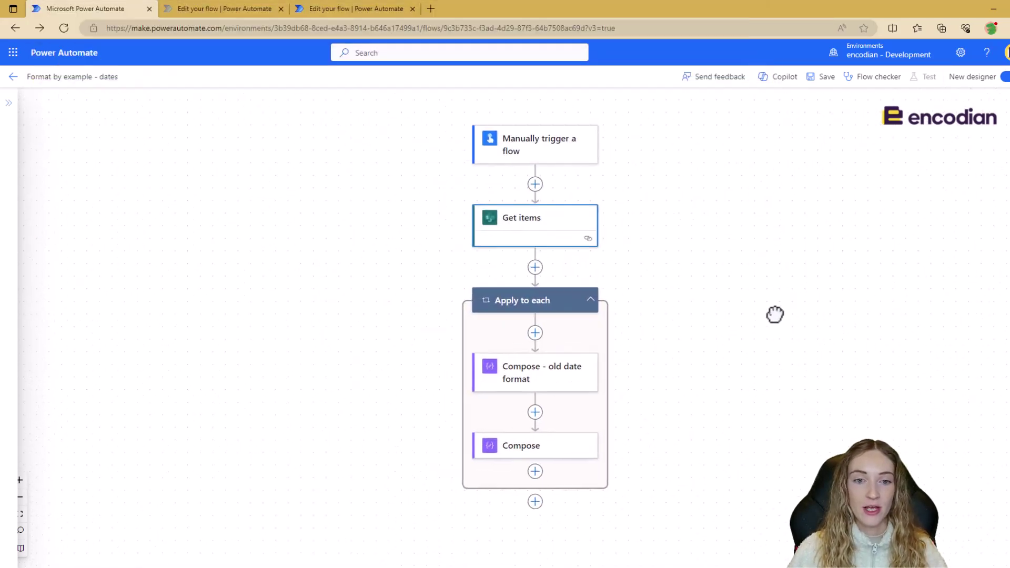
{"action": "left_click_drag", "start_coordinate": [780, 317], "coordinate": [790, 297]}
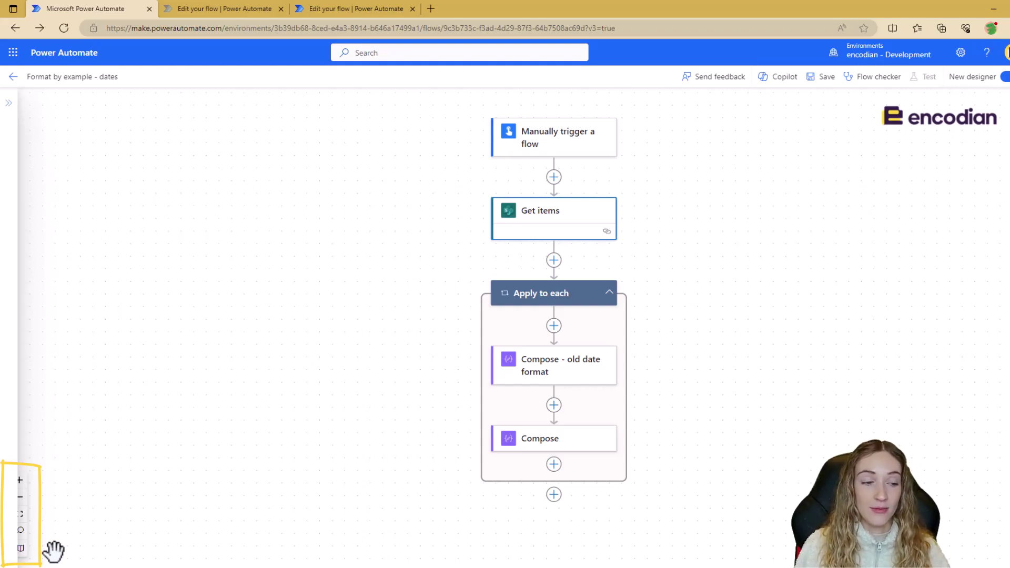
Step: Try the zoom in, zoom out and fit view controls, then show the Go To Operation list
{"action": "left_click", "coordinate": [20, 481]}
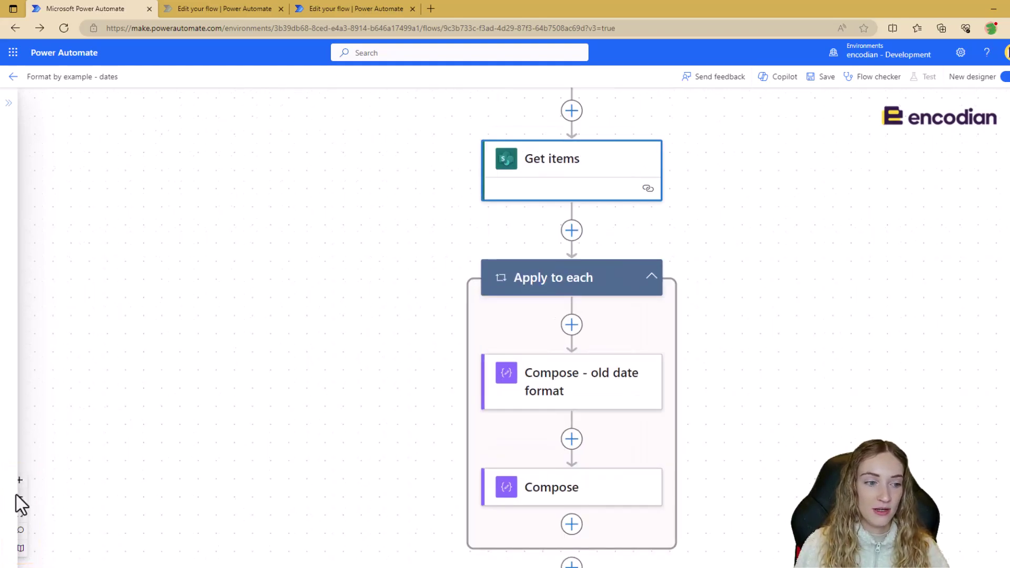
{"action": "left_click", "coordinate": [20, 496]}
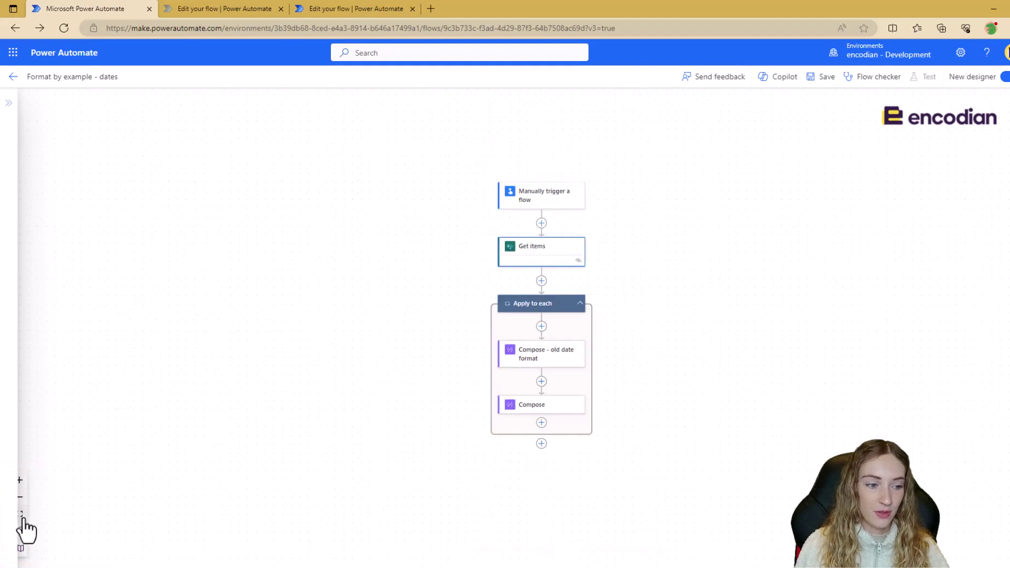
{"action": "left_click", "coordinate": [22, 515]}
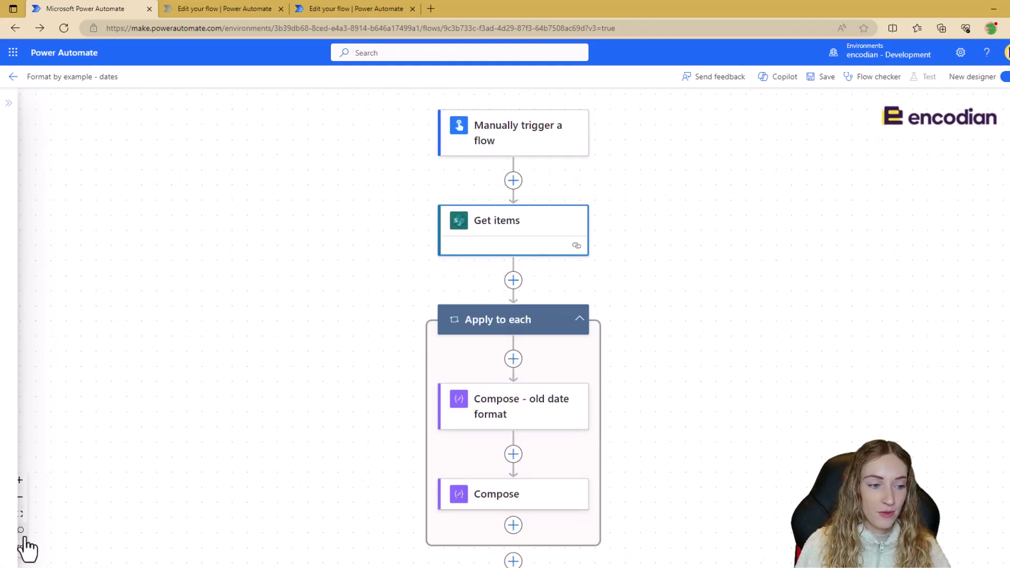
{"action": "left_click", "coordinate": [21, 545]}
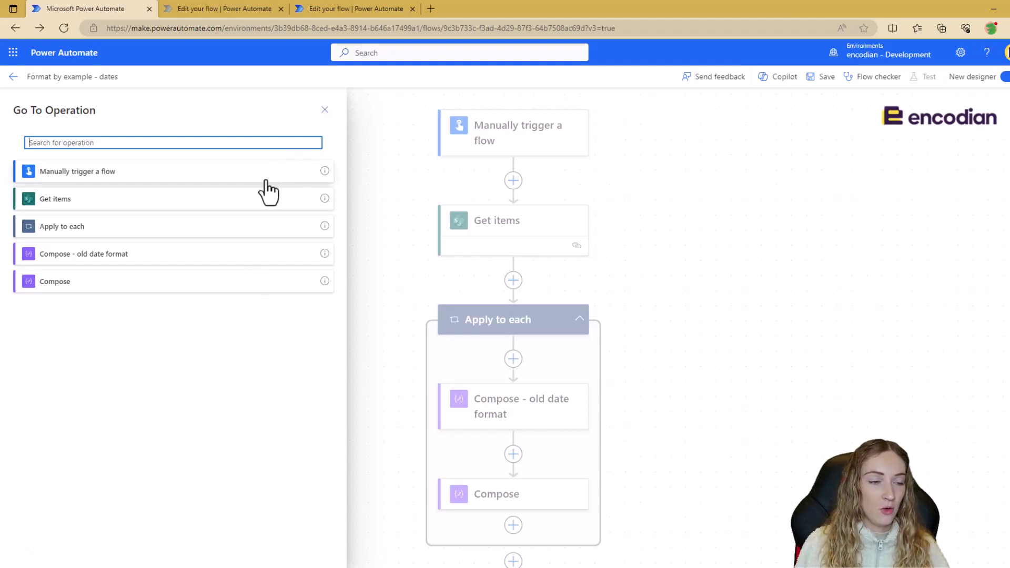
Step: Jump to Compose from the operation list, then toggle the minimap on, pan, and off again
{"action": "left_click", "coordinate": [244, 286]}
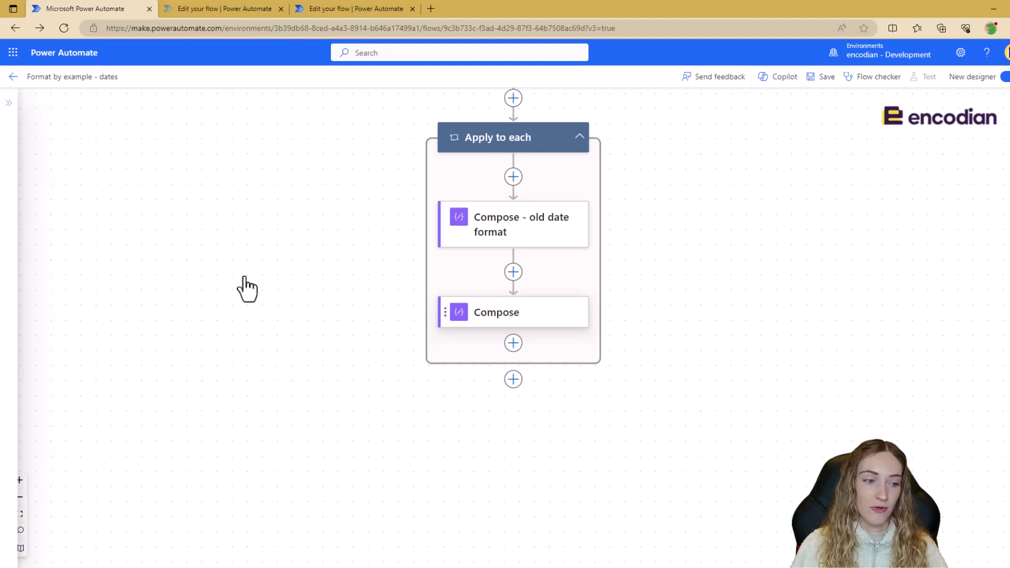
{"action": "left_click", "coordinate": [21, 548]}
{"action": "left_click_drag", "start_coordinate": [74, 520], "coordinate": [84, 491]}
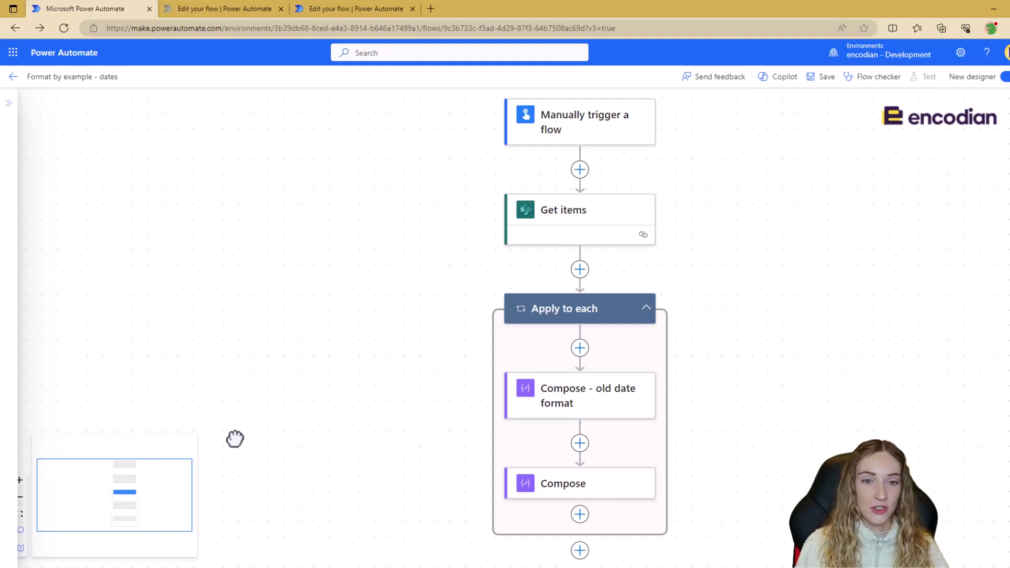
{"action": "left_click", "coordinate": [19, 547]}
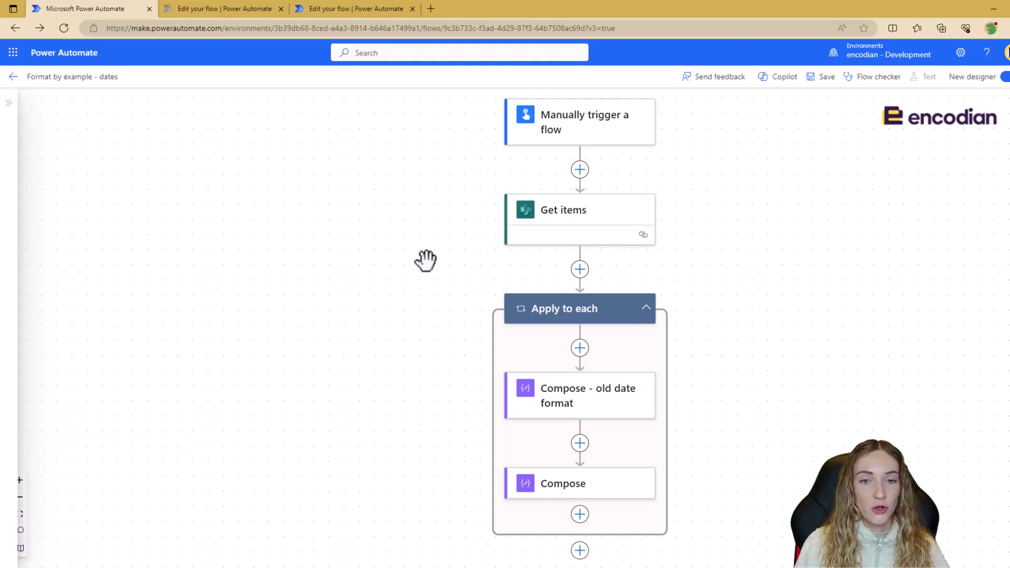
Step: Open the Get items action and view its Settings tab
{"action": "left_click", "coordinate": [582, 227]}
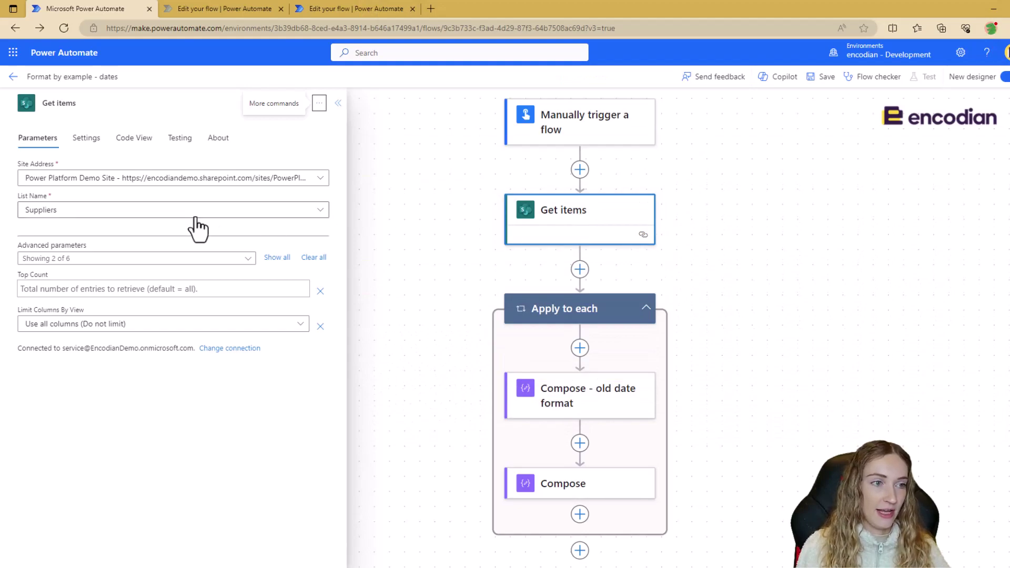
{"action": "left_click", "coordinate": [82, 151]}
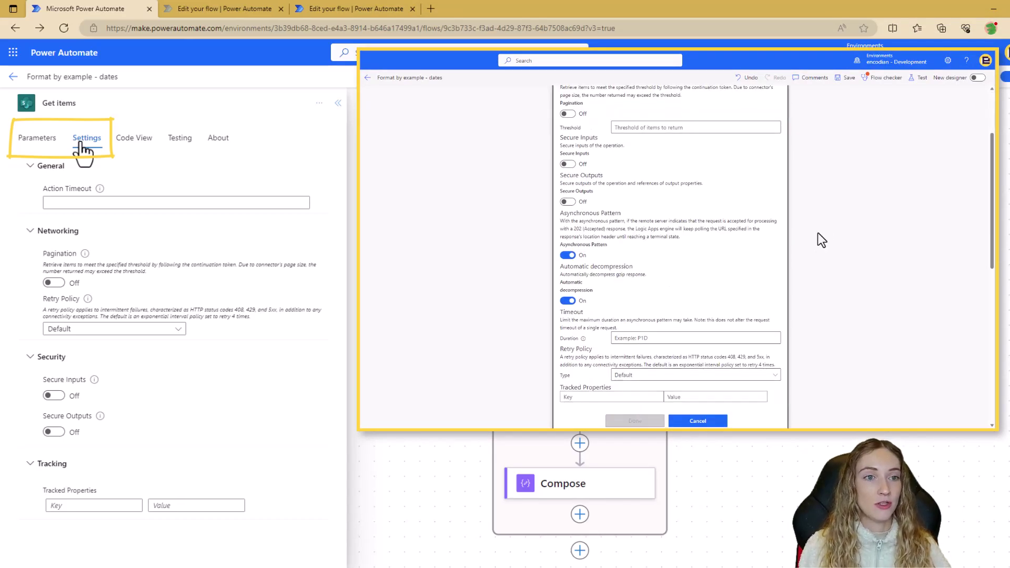
Step: Return to the Get items Parameters tab showing the Suppliers list
{"action": "left_click", "coordinate": [48, 143]}
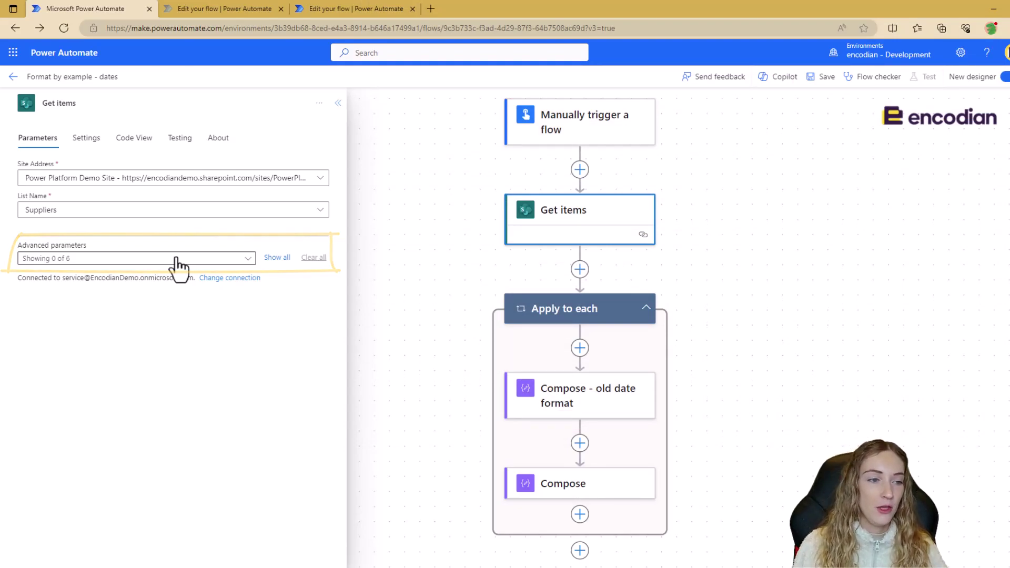
Step: Add Order By and Top Count advanced parameters to Get items, then view the Compose action's details
{"action": "left_click", "coordinate": [177, 258]}
{"action": "left_click", "coordinate": [63, 322]}
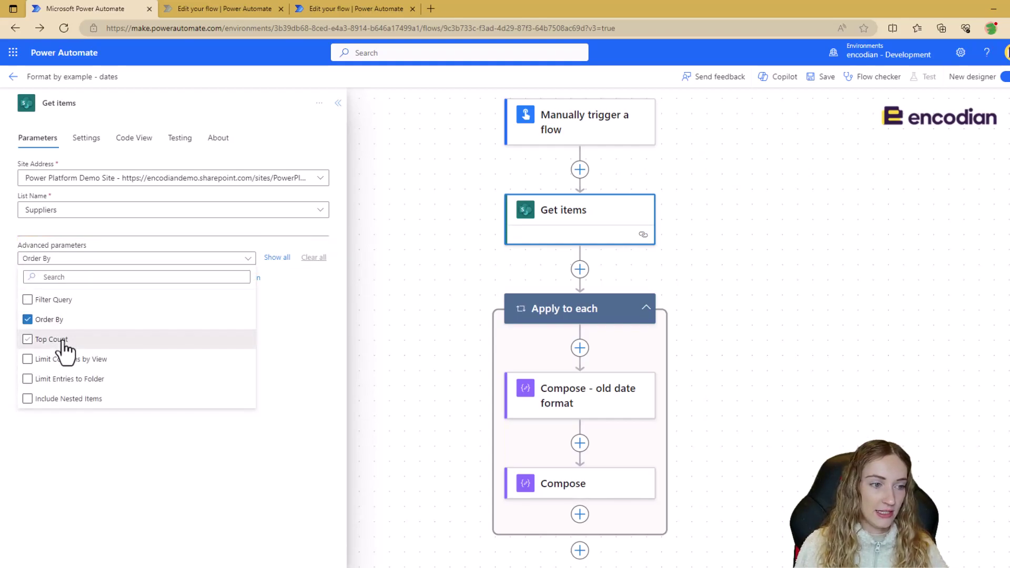
{"action": "left_click", "coordinate": [74, 340]}
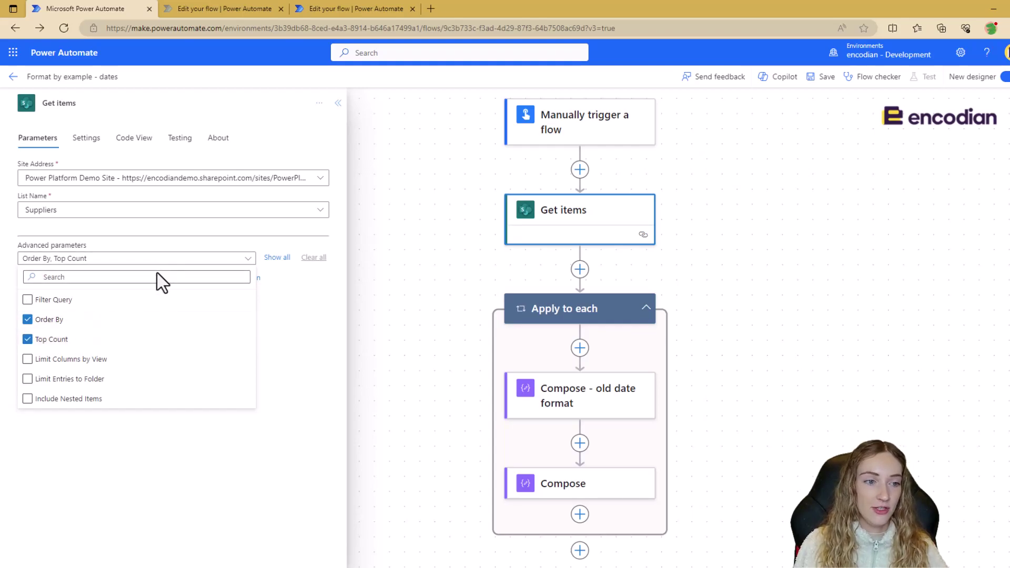
{"action": "left_click", "coordinate": [289, 327]}
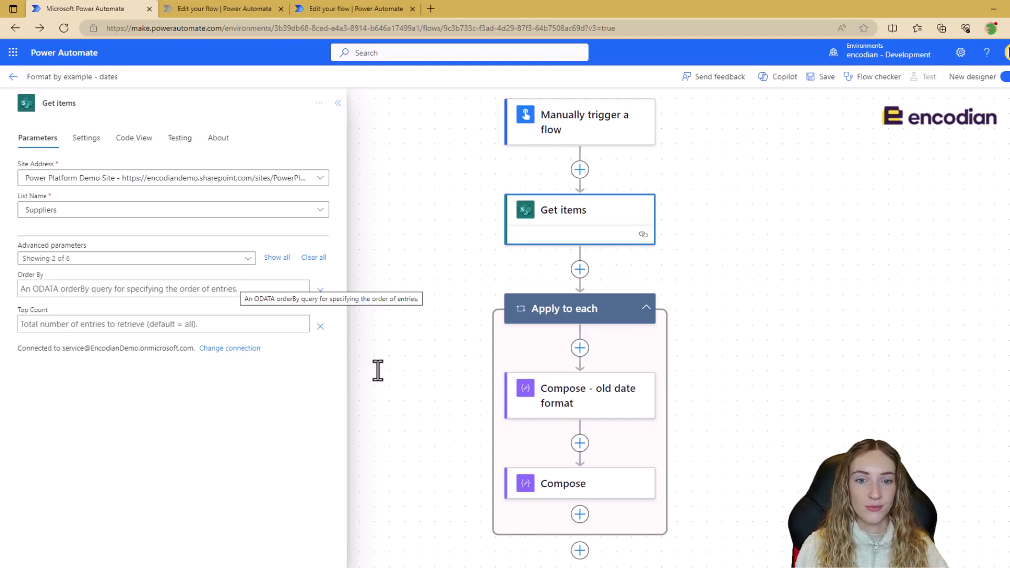
{"action": "left_click", "coordinate": [593, 496]}
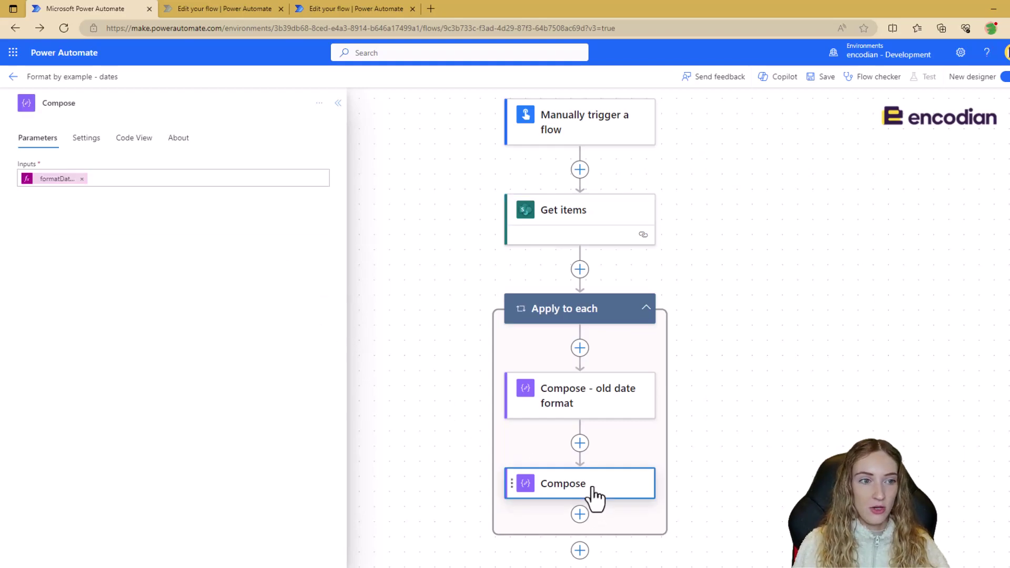
{"action": "left_click", "coordinate": [212, 180]}
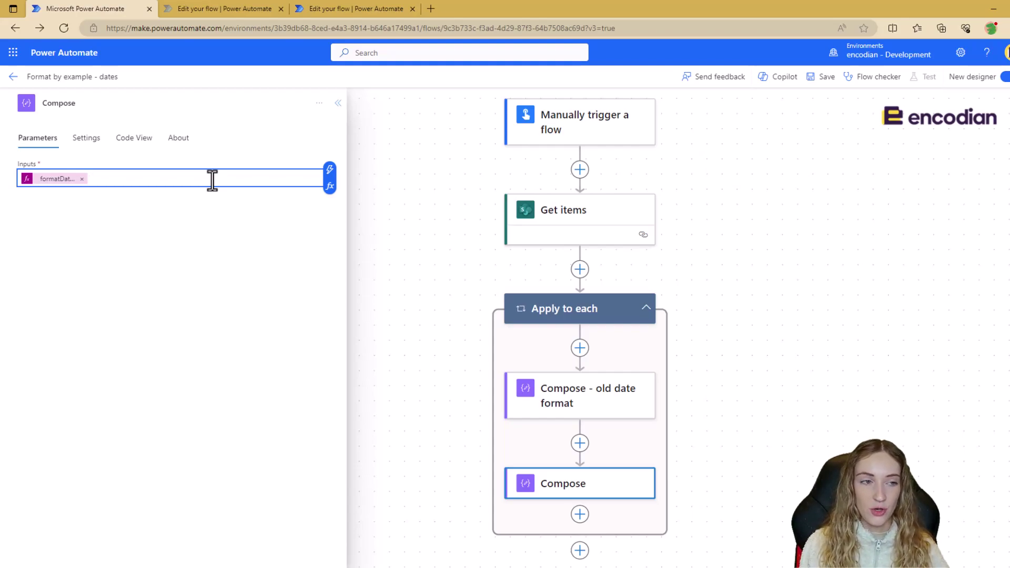
{"action": "type", "text": "/"}
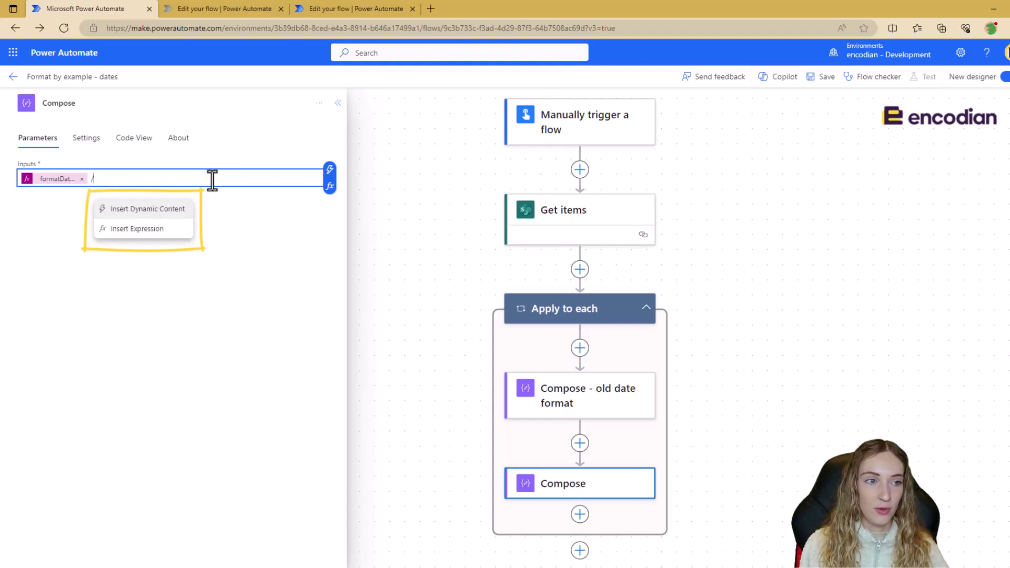
{"action": "left_click", "coordinate": [162, 210]}
{"action": "left_click", "coordinate": [176, 180]}
{"action": "type", "text": "/"}
{"action": "left_click", "coordinate": [163, 228]}
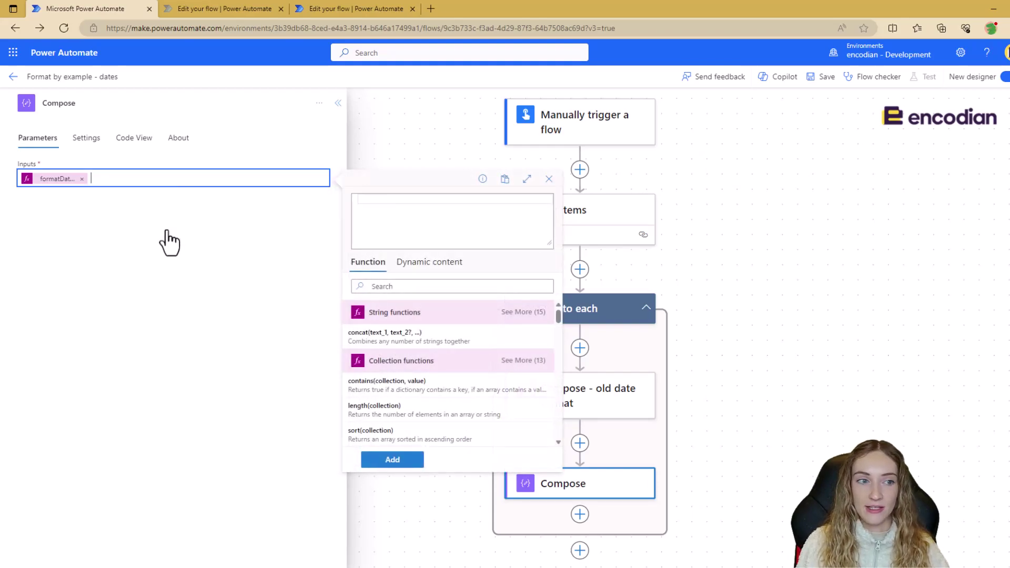
{"action": "left_click", "coordinate": [200, 180]}
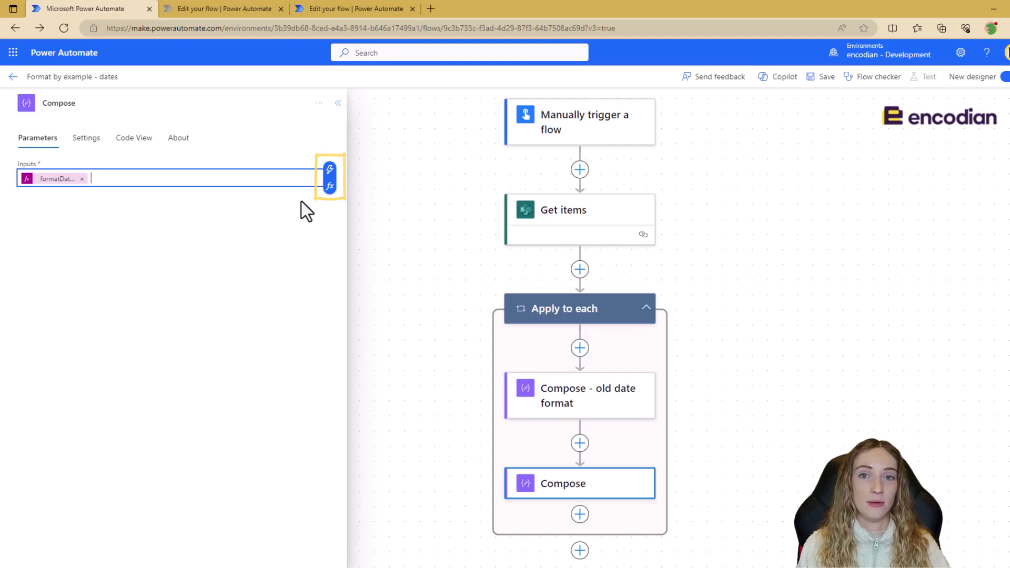
Step: In Compose's settings, also run after 'Compose - old date format' times out or is skipped
{"action": "left_click", "coordinate": [79, 140]}
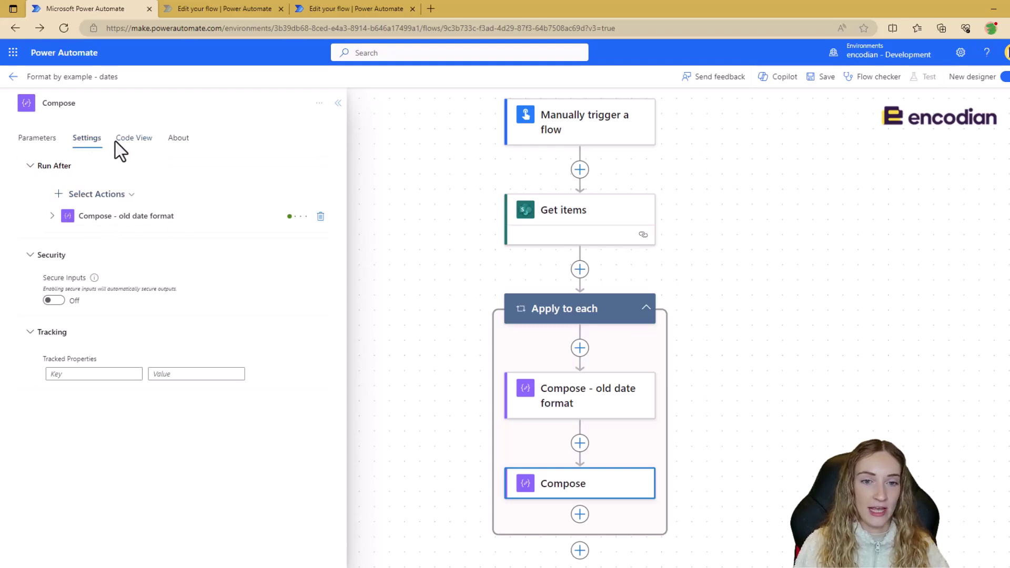
{"action": "left_click", "coordinate": [53, 217]}
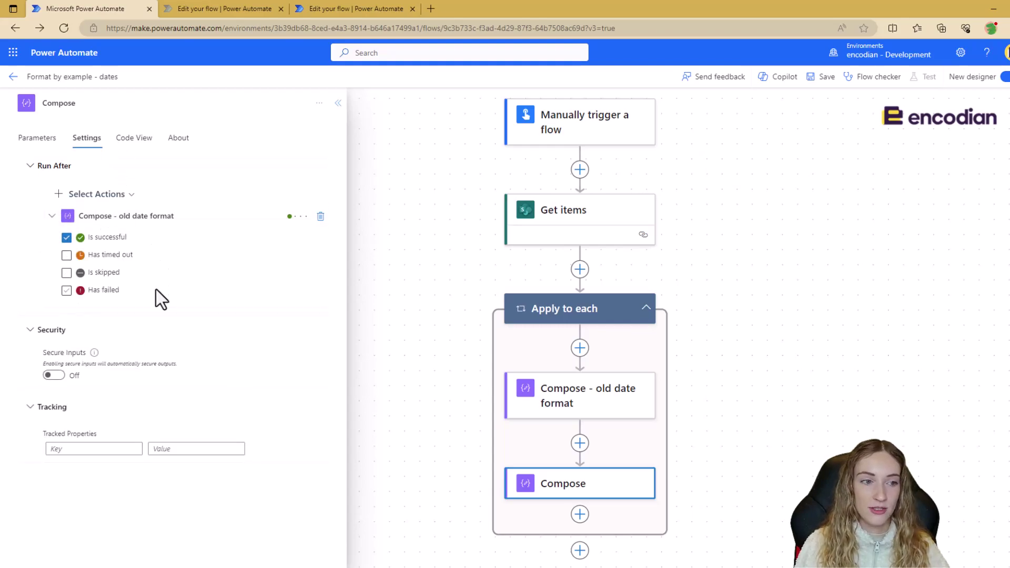
{"action": "left_click", "coordinate": [66, 255]}
{"action": "left_click", "coordinate": [67, 273]}
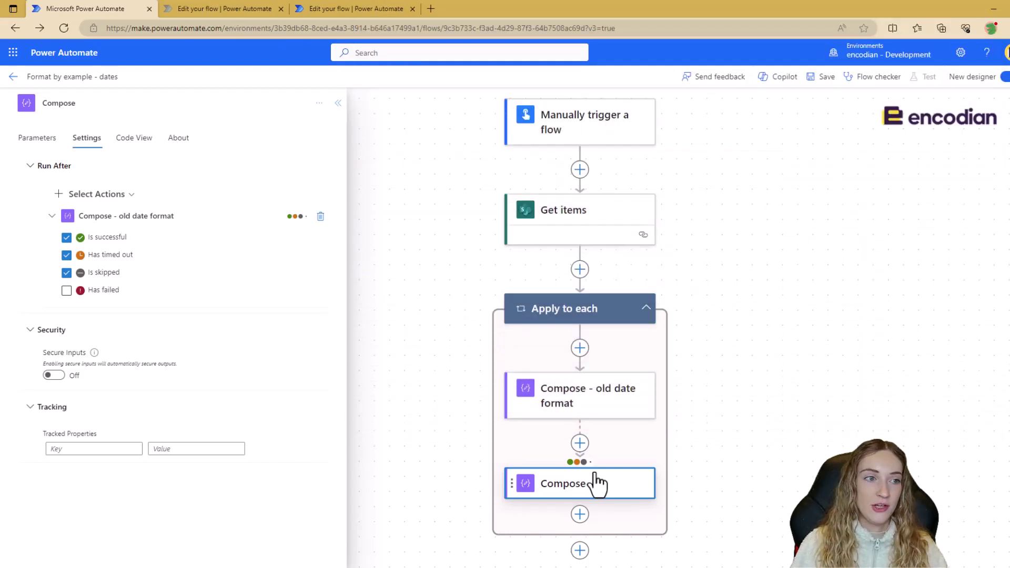
Step: Add the note 'test' to the Compose action, then collapse and reopen its panel via the note icon
{"action": "left_click", "coordinate": [45, 137]}
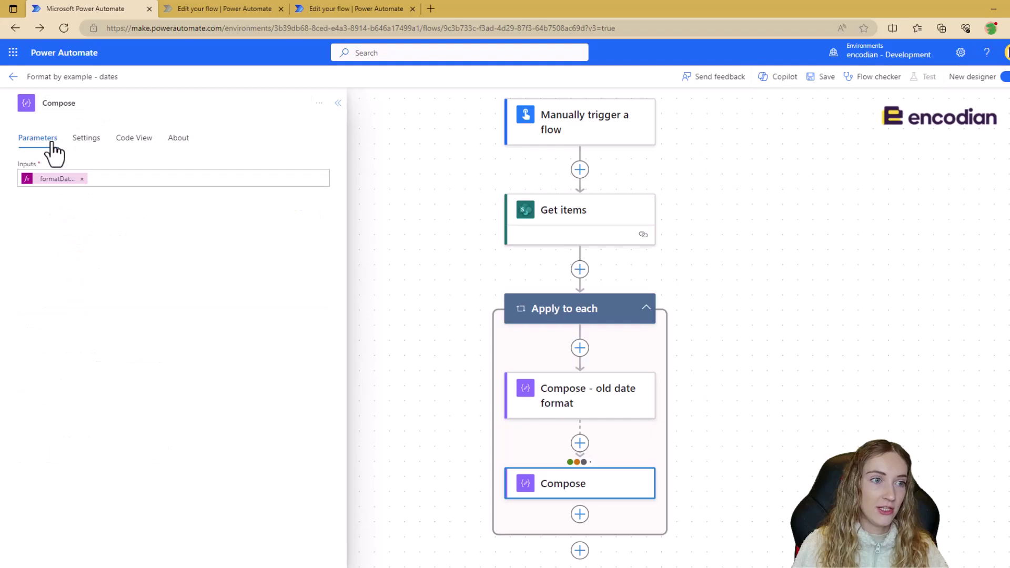
{"action": "left_click", "coordinate": [319, 103]}
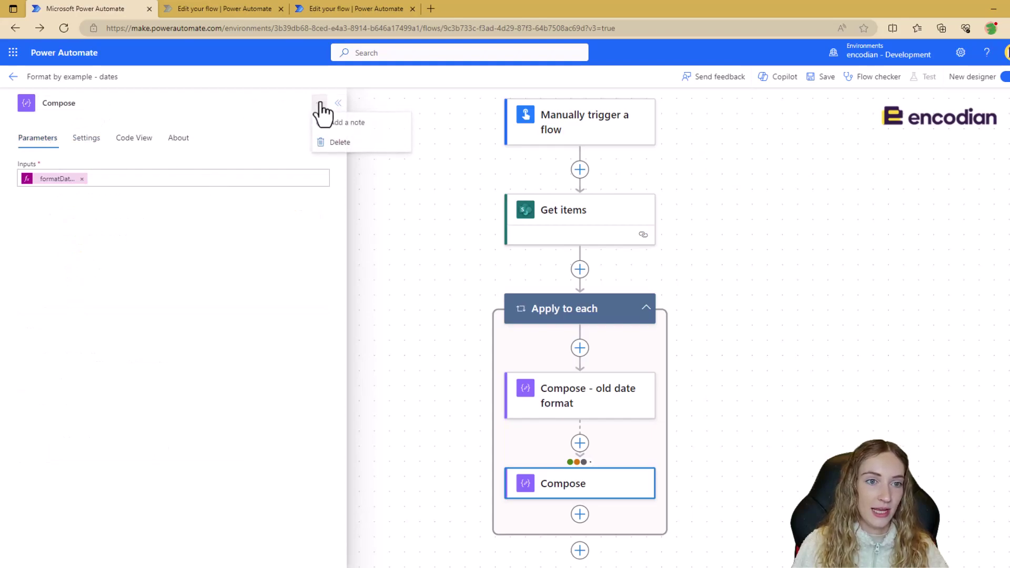
{"action": "left_click", "coordinate": [349, 124]}
{"action": "type", "text": "test"}
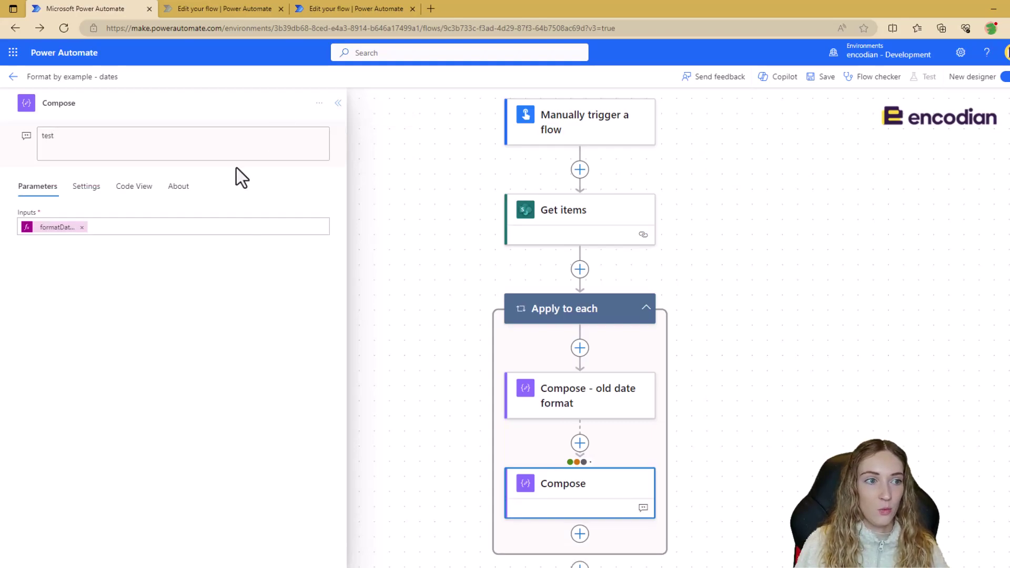
{"action": "scroll", "coordinate": [698, 377], "scroll_direction": "down", "scroll_amount": 3}
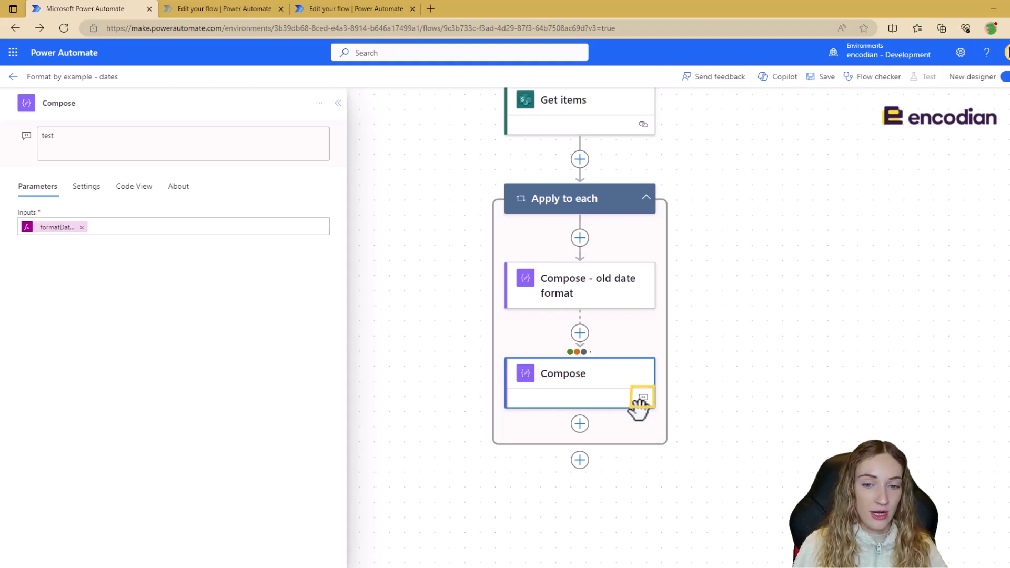
{"action": "mouse_move", "coordinate": [645, 400]}
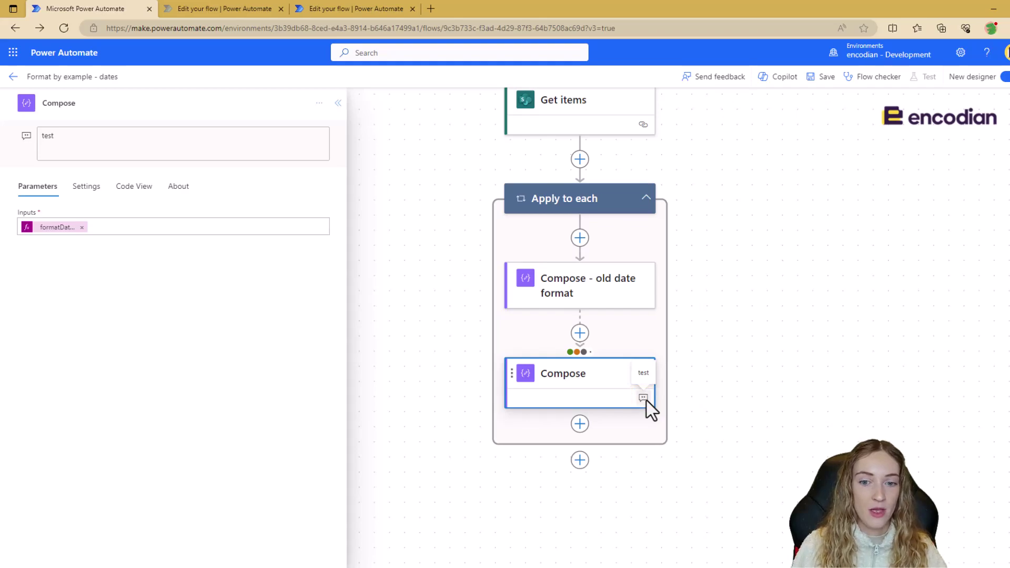
{"action": "left_click", "coordinate": [337, 104]}
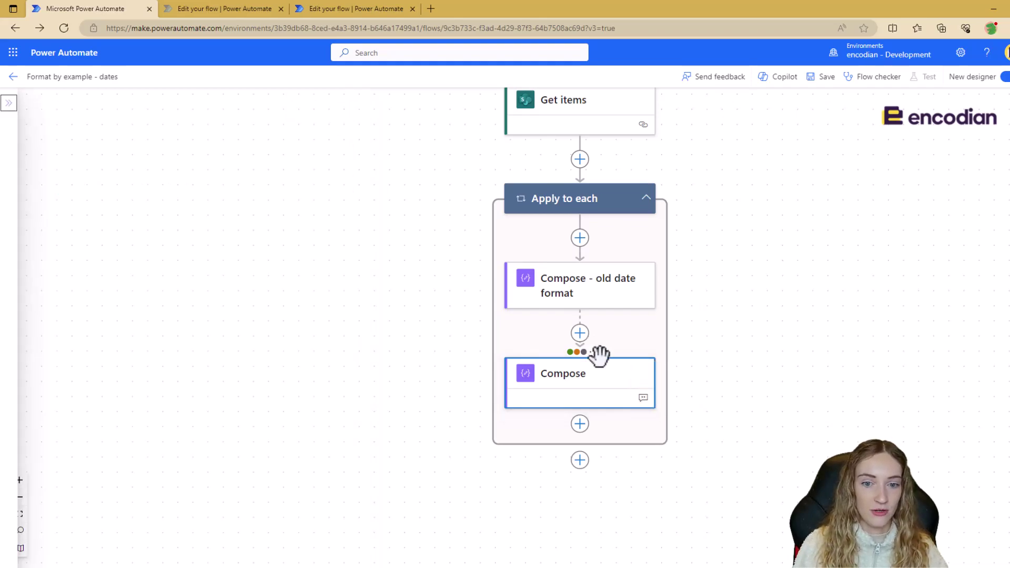
{"action": "left_click", "coordinate": [642, 400]}
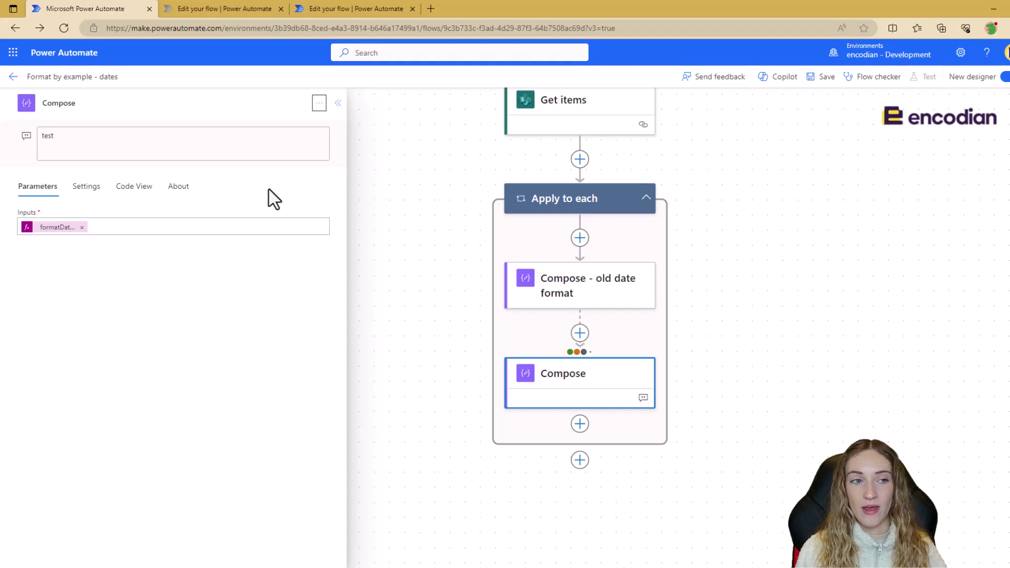
{"action": "left_click", "coordinate": [136, 226]}
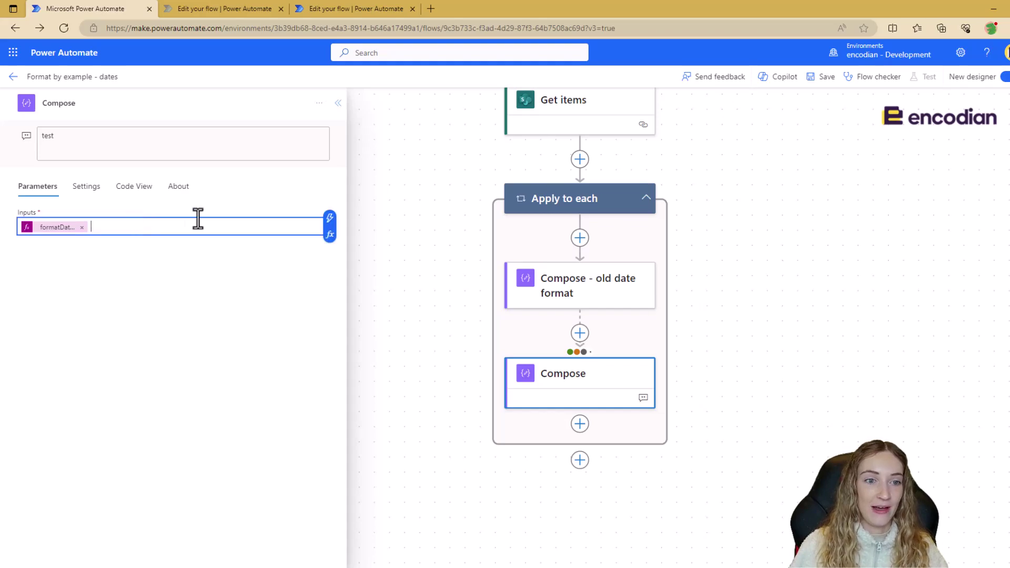
{"action": "left_click", "coordinate": [330, 225]}
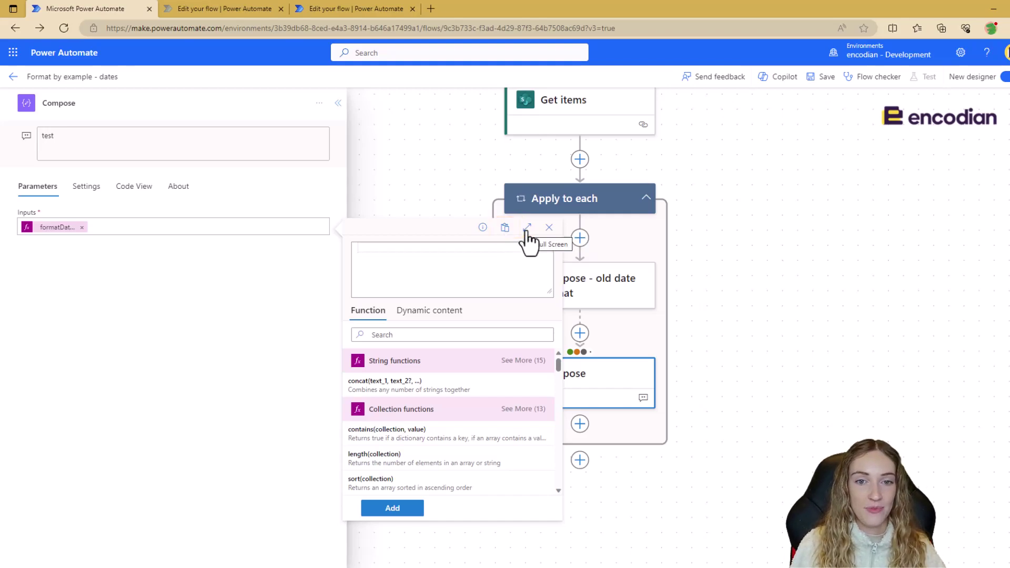
{"action": "left_click", "coordinate": [527, 231]}
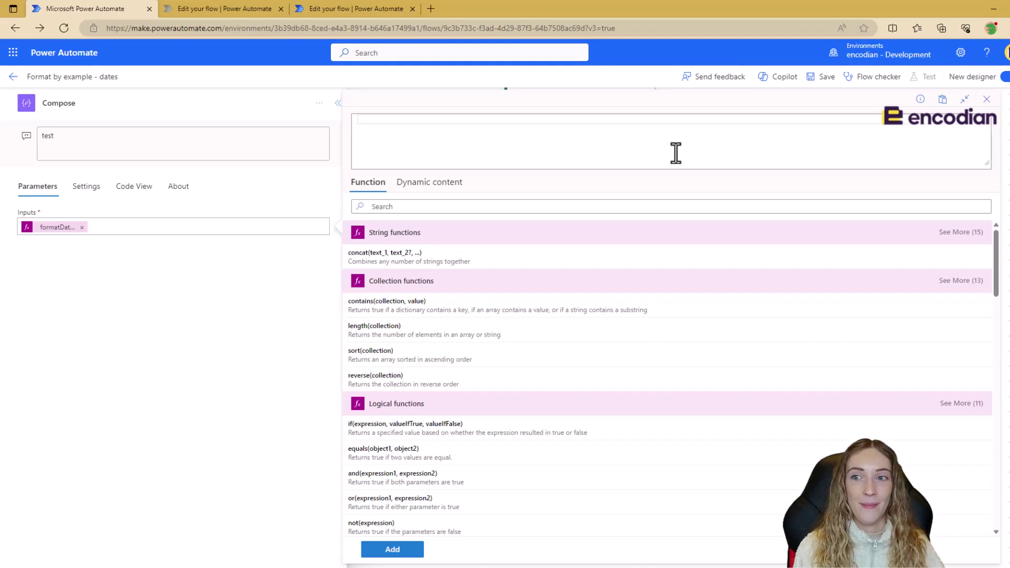
Step: Close the expression editor and Compose details, bringing the end of the Apply to each loop into view
{"action": "left_click", "coordinate": [355, 115]}
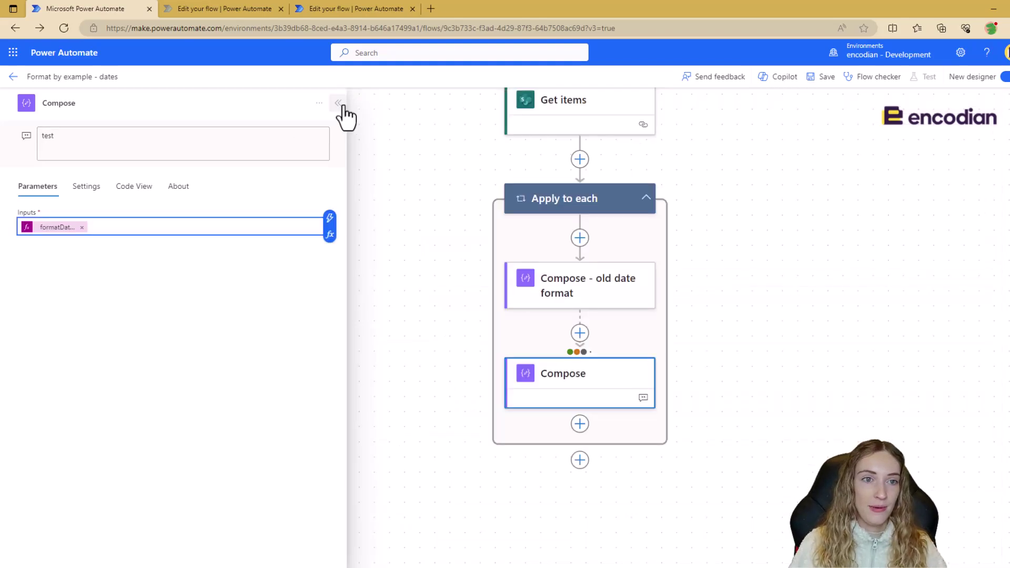
{"action": "left_click", "coordinate": [339, 104]}
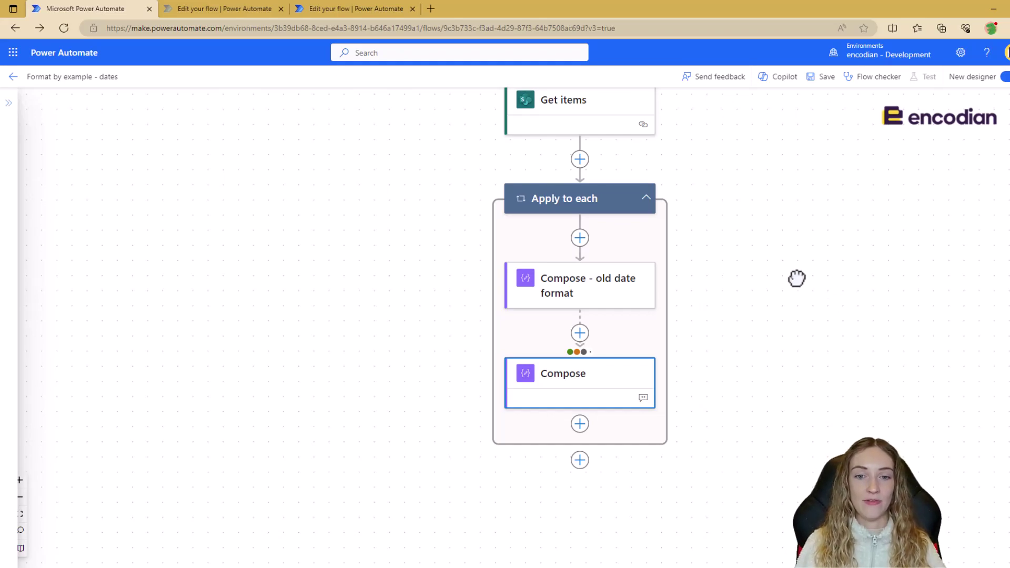
{"action": "left_click_drag", "start_coordinate": [793, 275], "coordinate": [770, 265]}
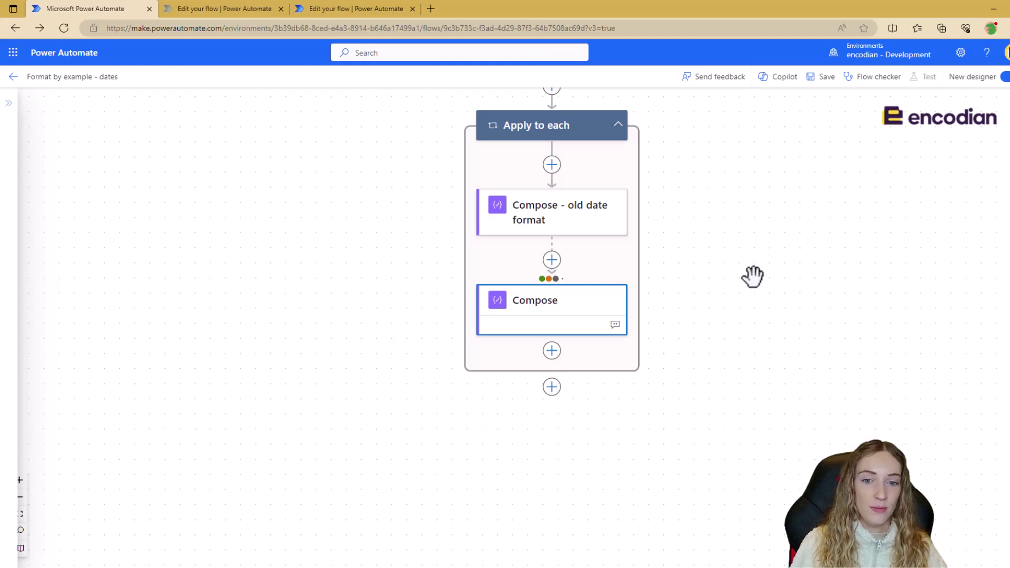
Step: Copy the Compose action and paste it after the Apply to each loop as 'Compose copy'
{"action": "right_click", "coordinate": [578, 295]}
{"action": "left_click", "coordinate": [655, 323]}
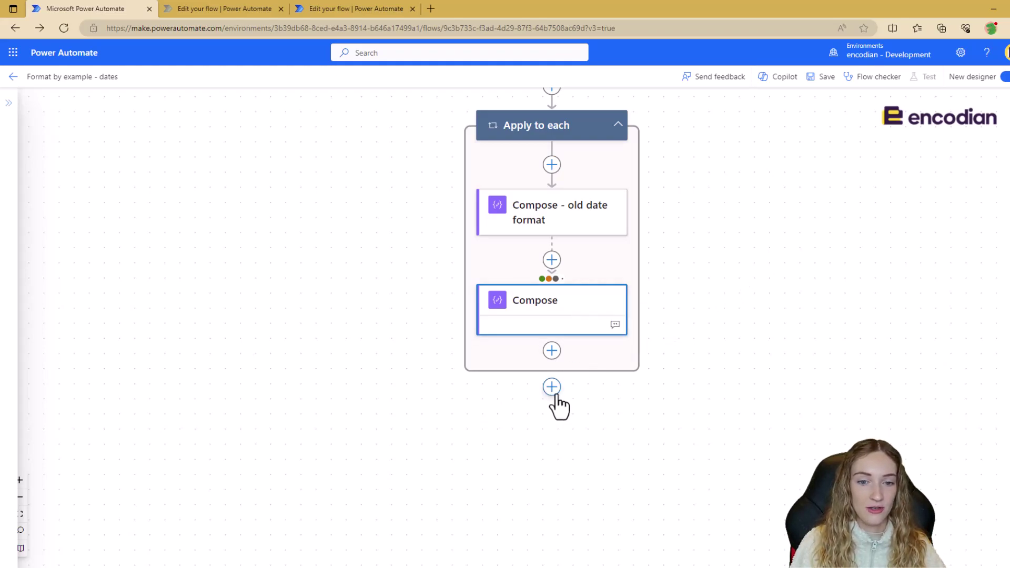
{"action": "left_click", "coordinate": [550, 393]}
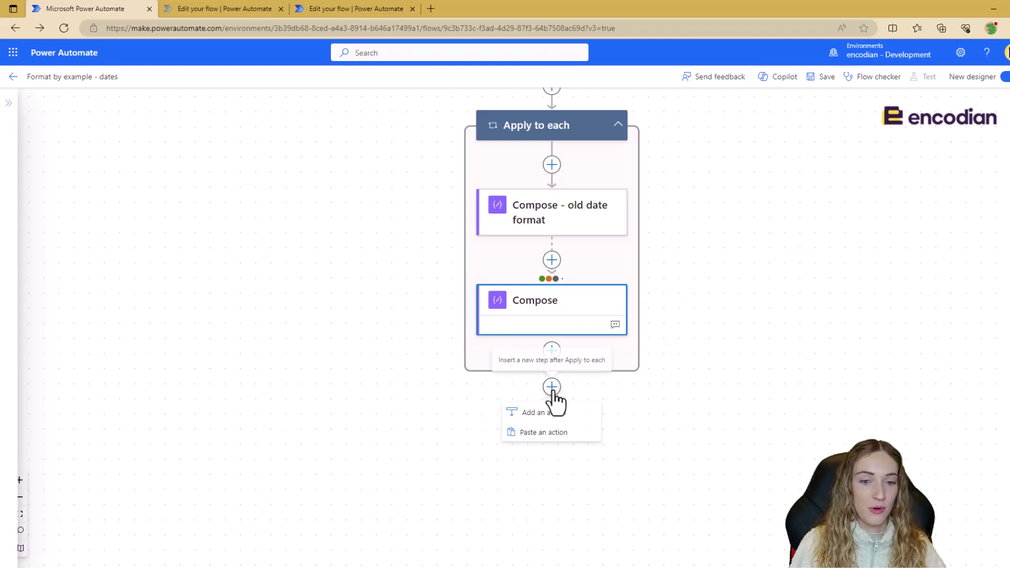
{"action": "left_click", "coordinate": [578, 434]}
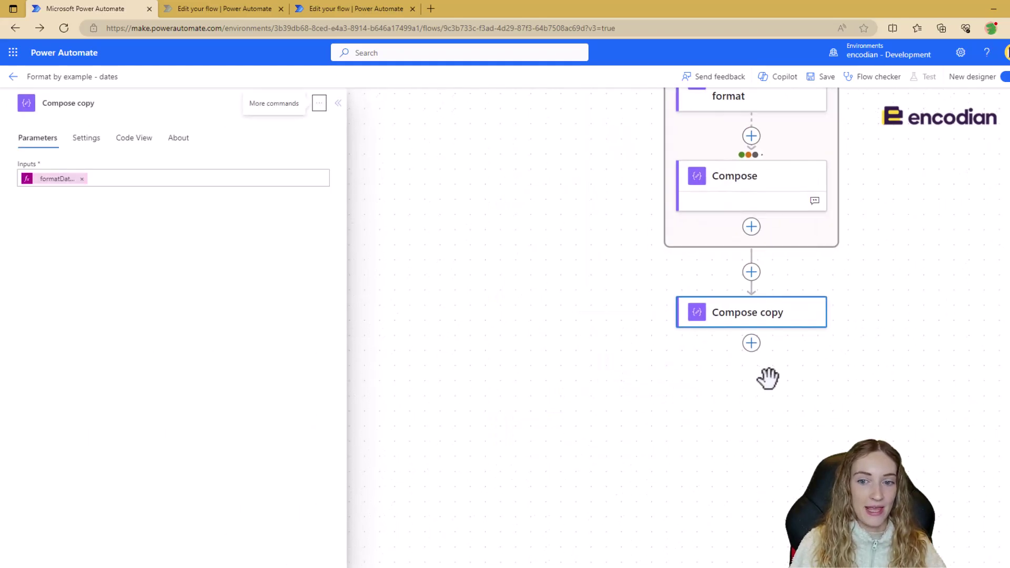
{"action": "left_click_drag", "start_coordinate": [823, 378], "coordinate": [694, 385]}
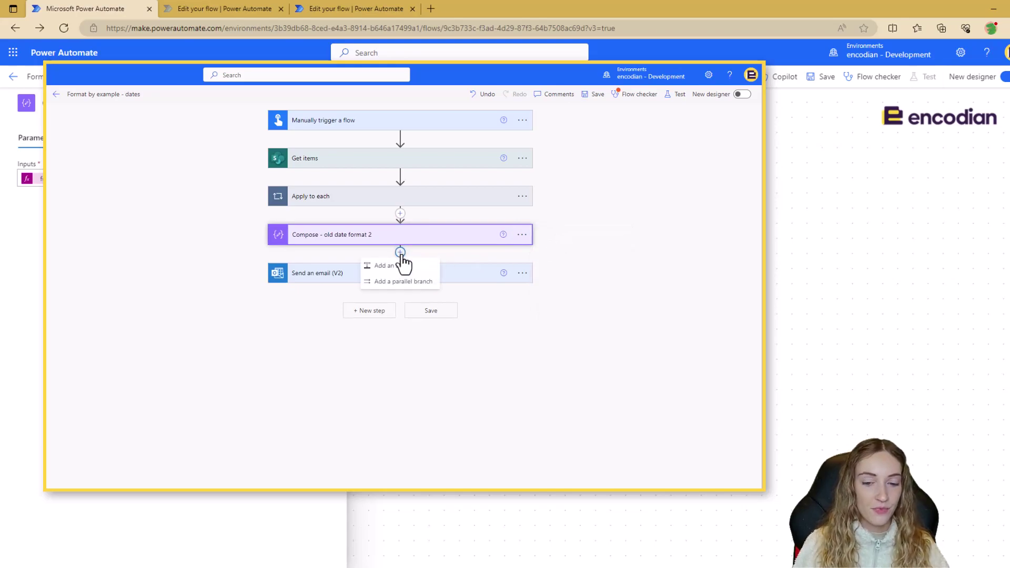
{"action": "left_click", "coordinate": [405, 266]}
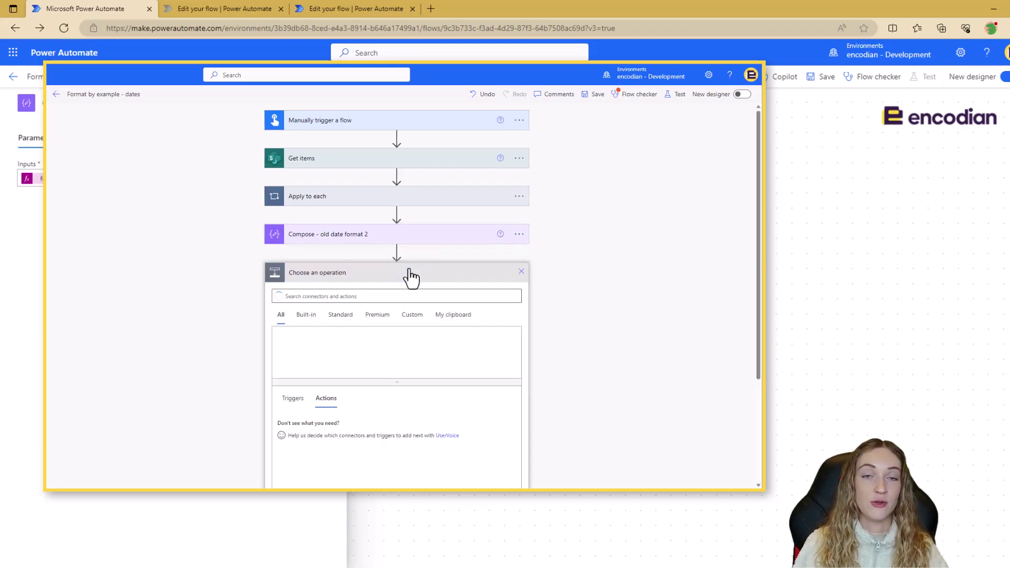
{"action": "left_click", "coordinate": [444, 314]}
{"action": "left_click", "coordinate": [431, 338]}
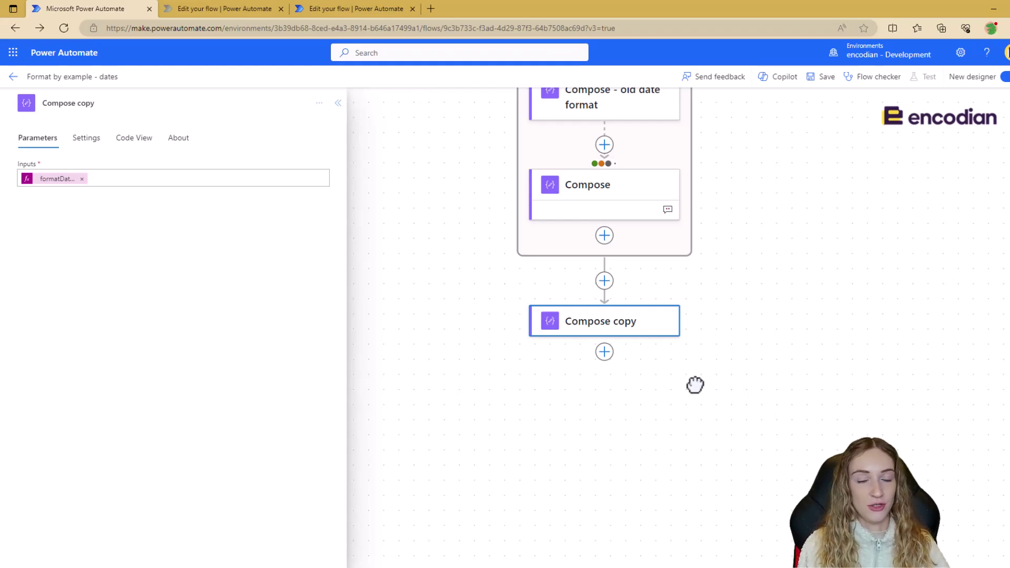
{"action": "left_click", "coordinate": [338, 103]}
{"action": "left_click", "coordinate": [603, 357]}
{"action": "left_click", "coordinate": [664, 388]}
{"action": "left_click", "coordinate": [603, 351]}
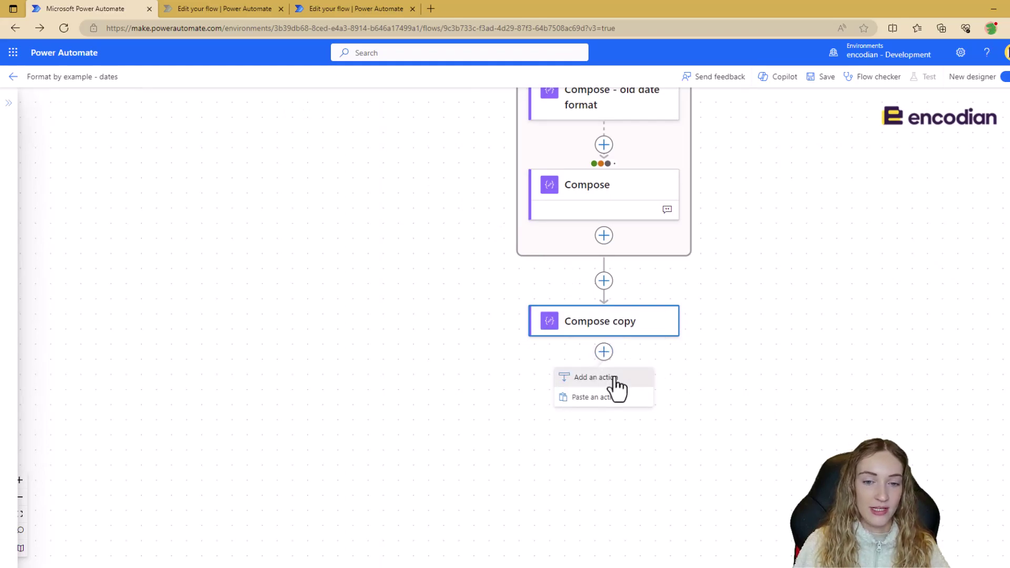
{"action": "left_click", "coordinate": [610, 377]}
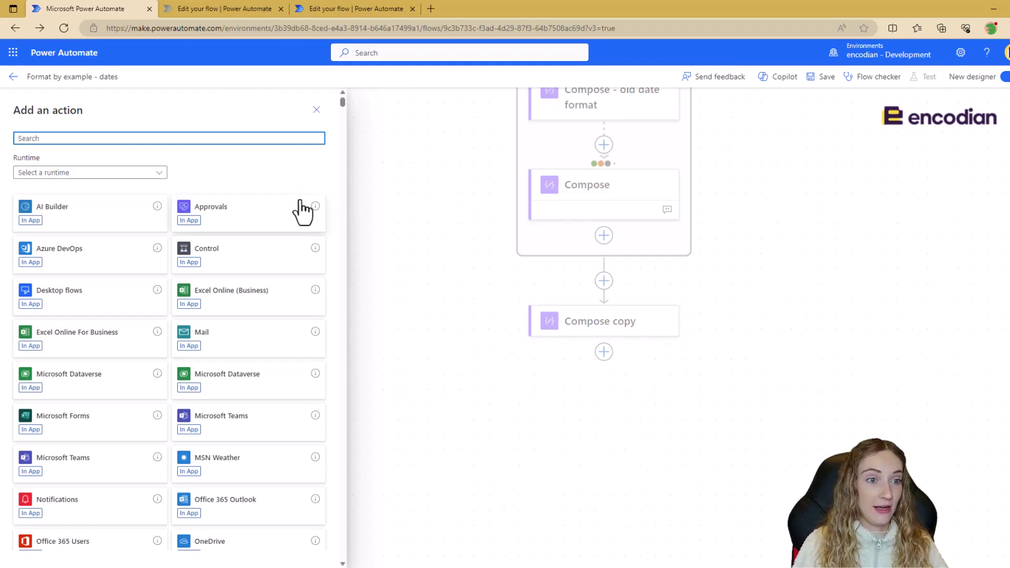
{"action": "left_click", "coordinate": [130, 221]}
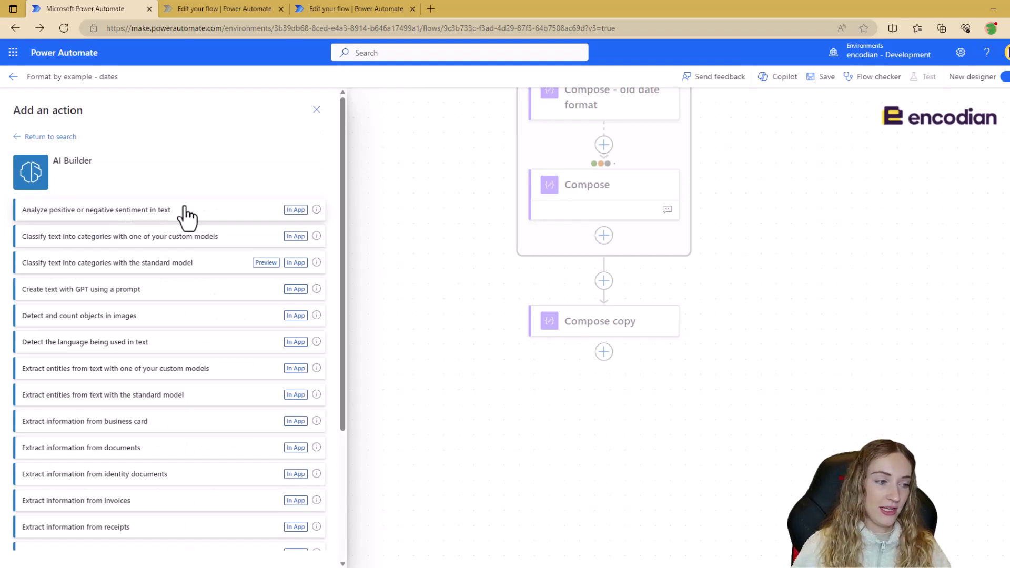
{"action": "scroll", "coordinate": [208, 231], "scroll_direction": "down", "scroll_amount": 3}
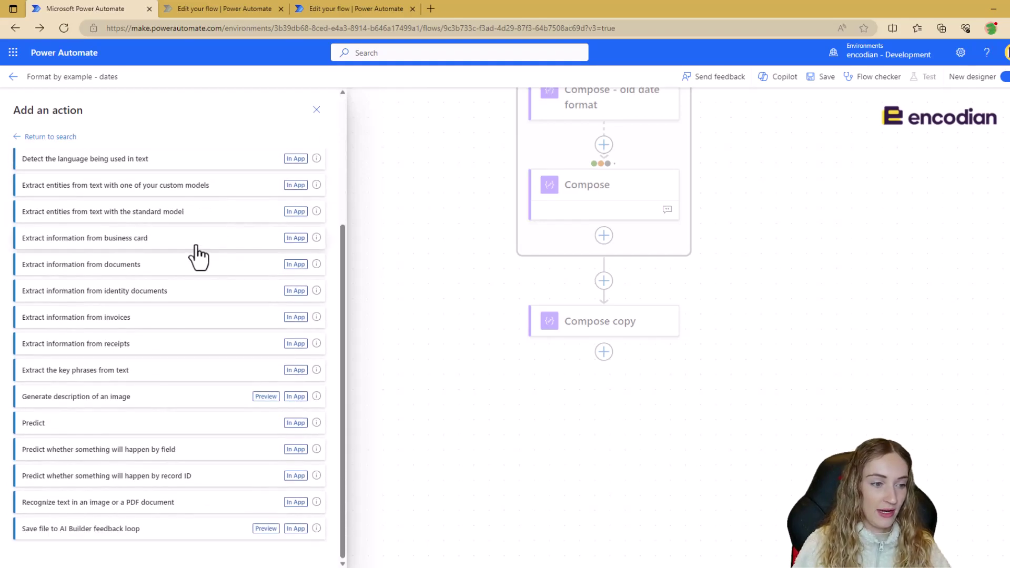
{"action": "scroll", "coordinate": [198, 258], "scroll_direction": "up", "scroll_amount": 3}
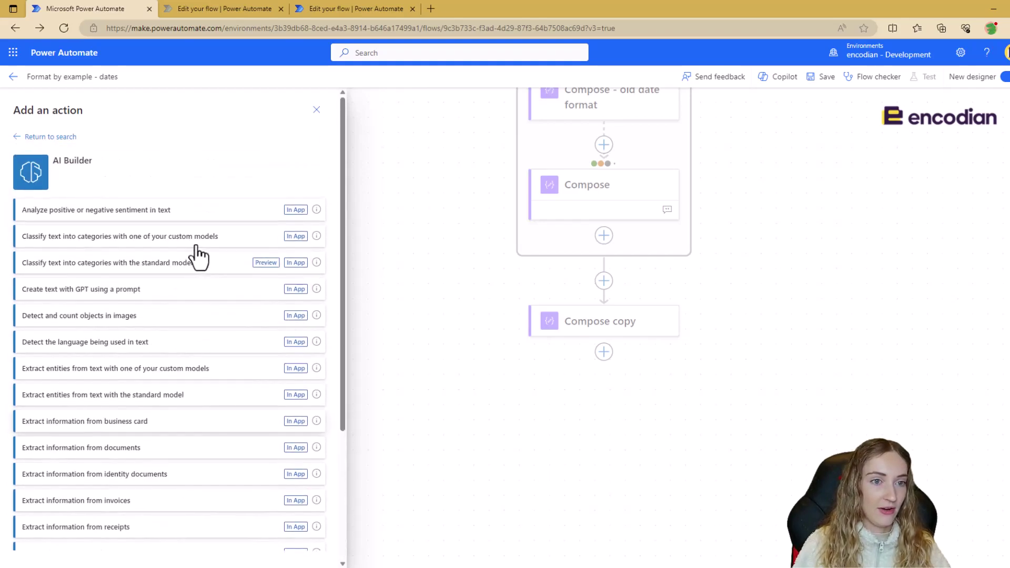
{"action": "left_click", "coordinate": [57, 138]}
{"action": "left_click", "coordinate": [269, 162]}
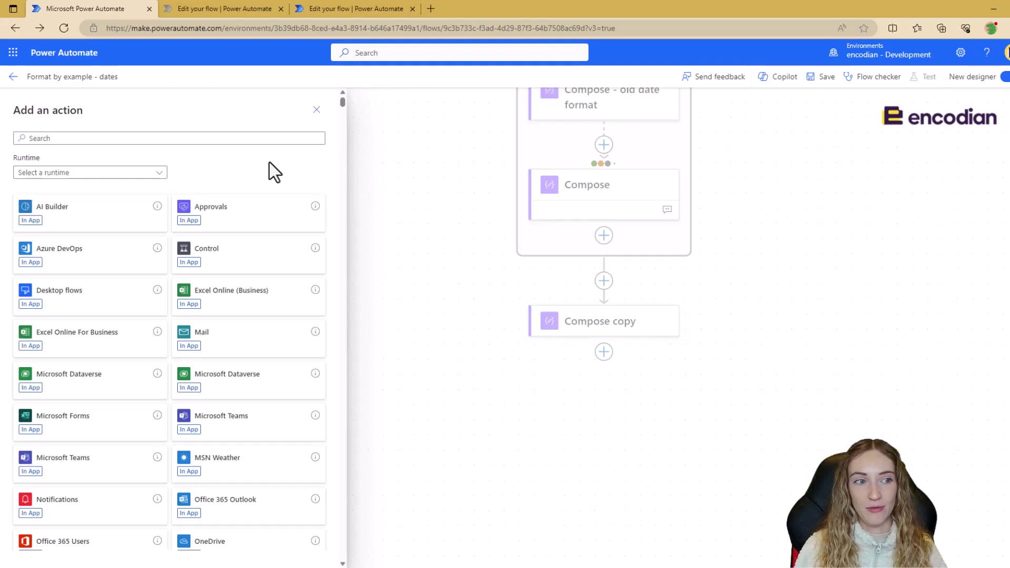
{"action": "left_click", "coordinate": [159, 173]}
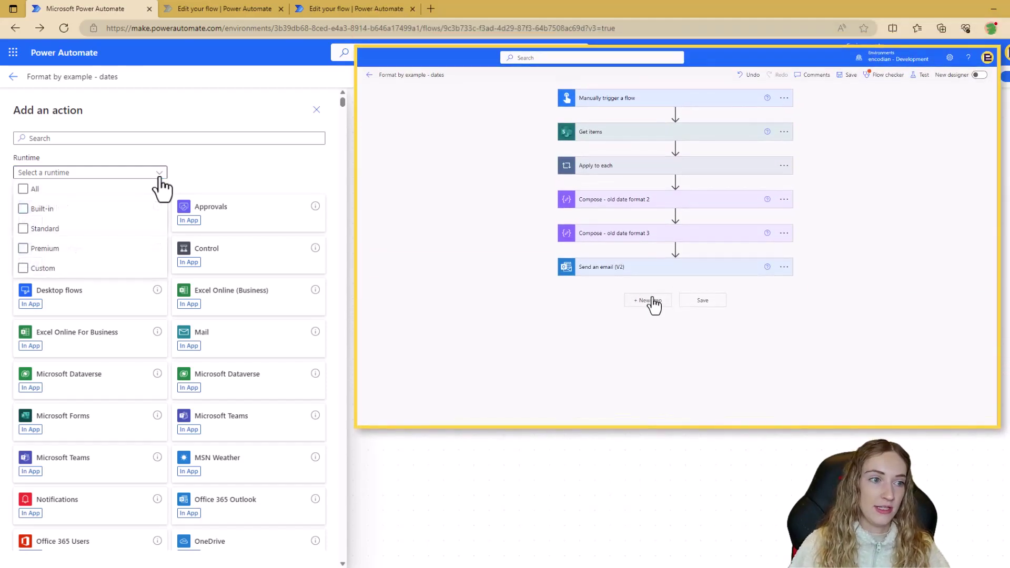
{"action": "left_click", "coordinate": [99, 193]}
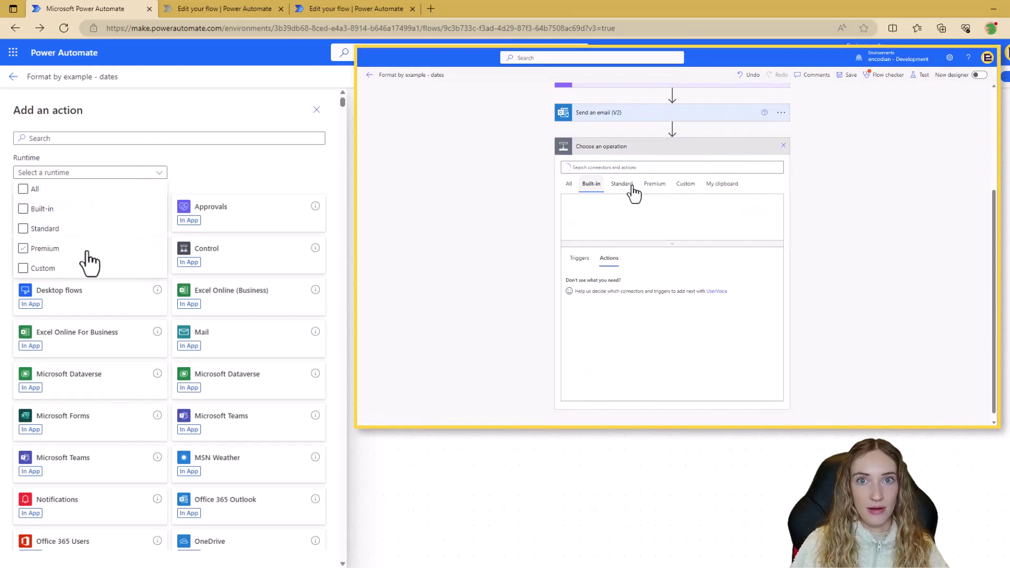
{"action": "left_click", "coordinate": [160, 174]}
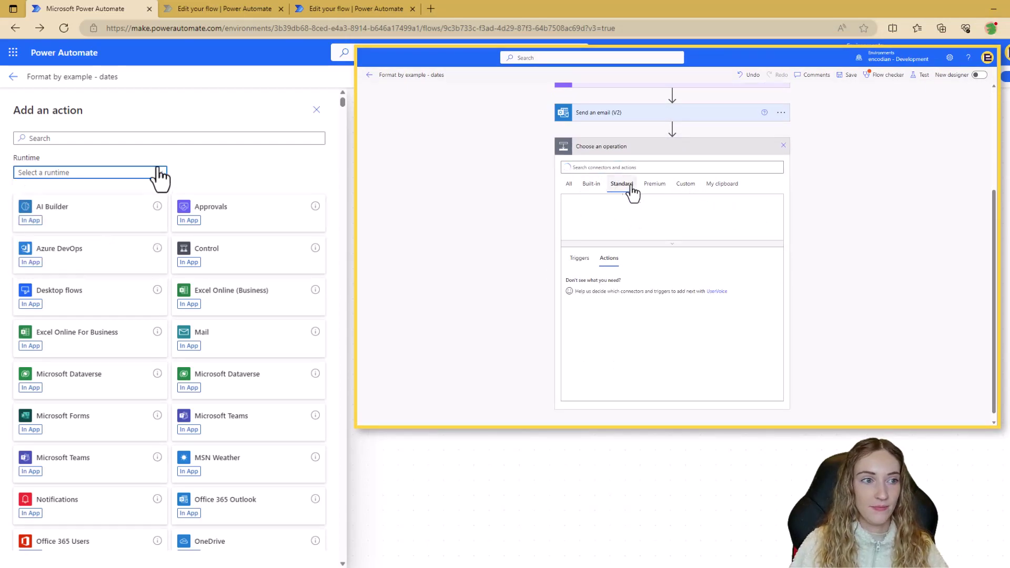
Step: Search the available actions for 'populate' and show the Action Type filter
{"action": "left_click", "coordinate": [163, 137]}
{"action": "type", "text": "populate"}
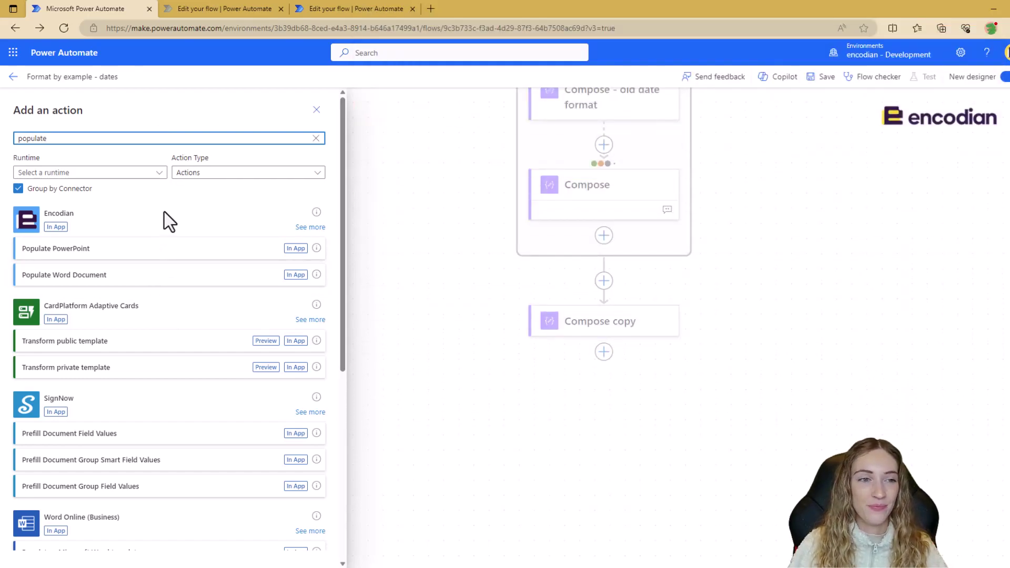
{"action": "left_click", "coordinate": [216, 175]}
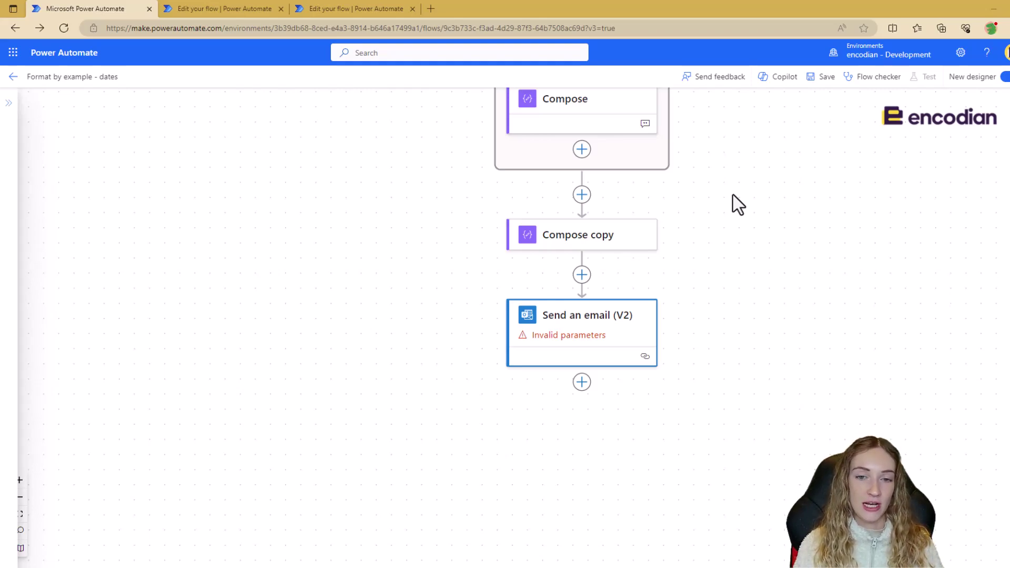
Step: Open Compose copy's Inputs in the expression editor and browse the function groups
{"action": "left_click", "coordinate": [593, 242]}
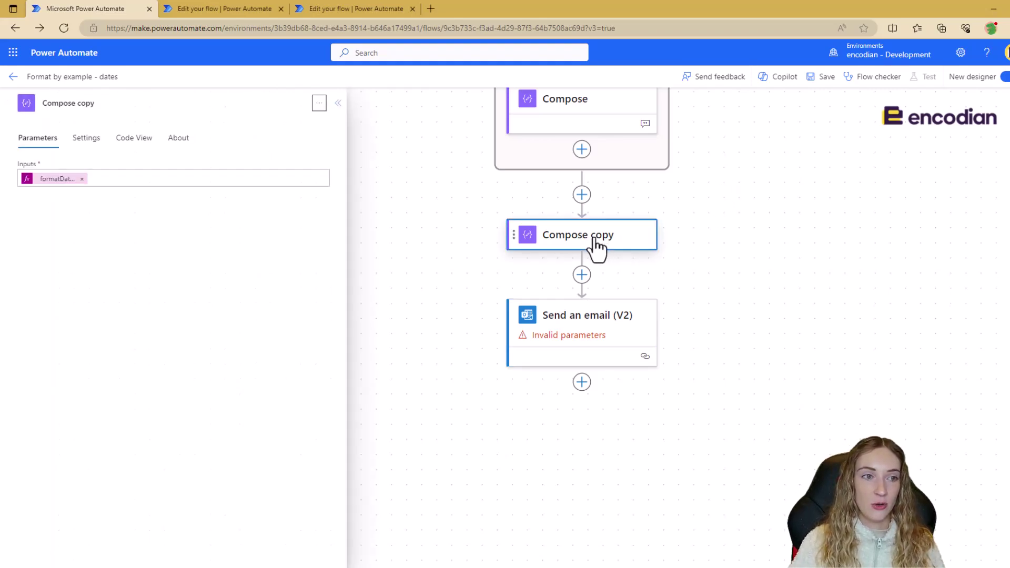
{"action": "left_click", "coordinate": [290, 180]}
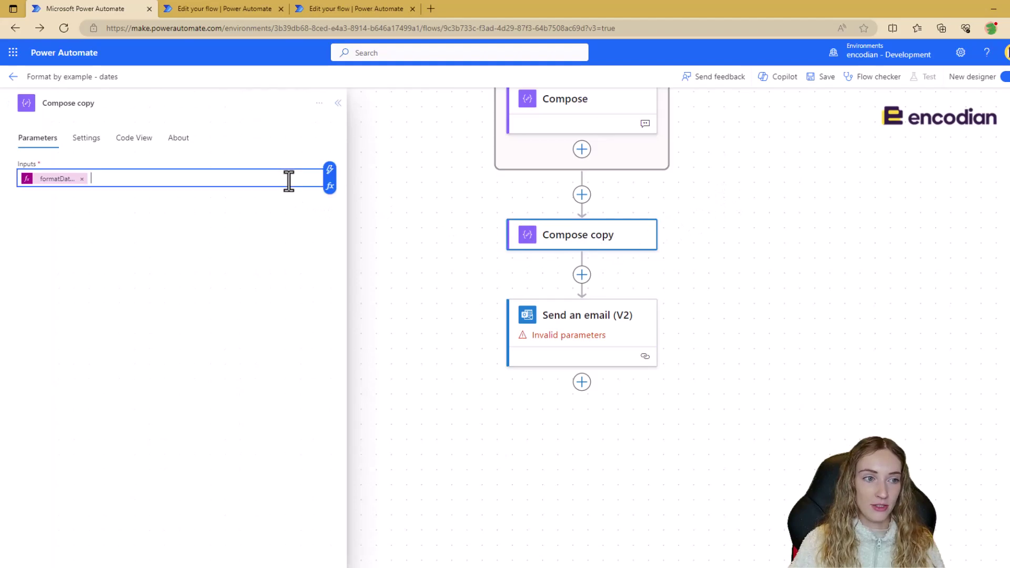
{"action": "left_click", "coordinate": [329, 187]}
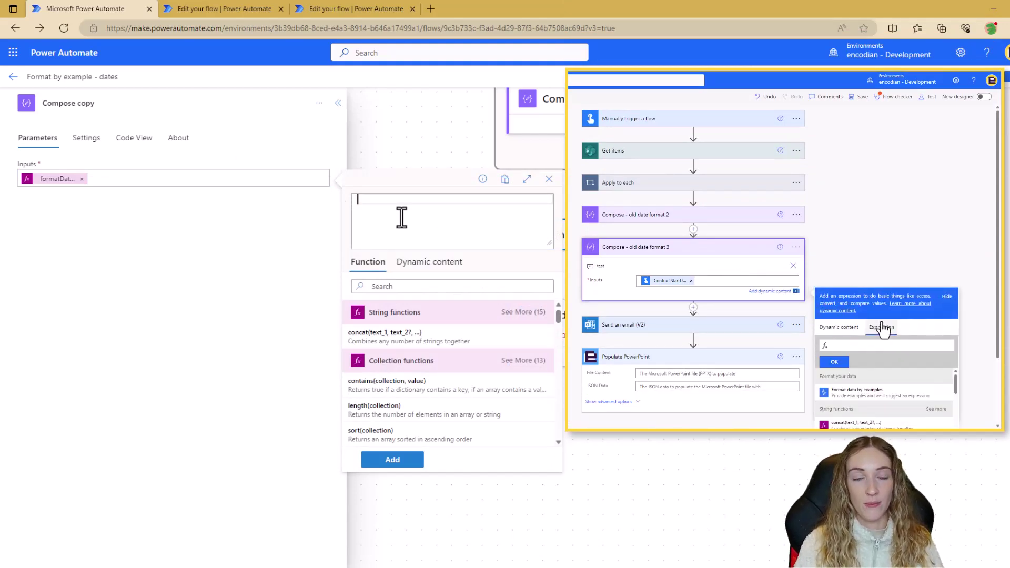
{"action": "scroll", "coordinate": [453, 335], "scroll_direction": "down", "scroll_amount": 5}
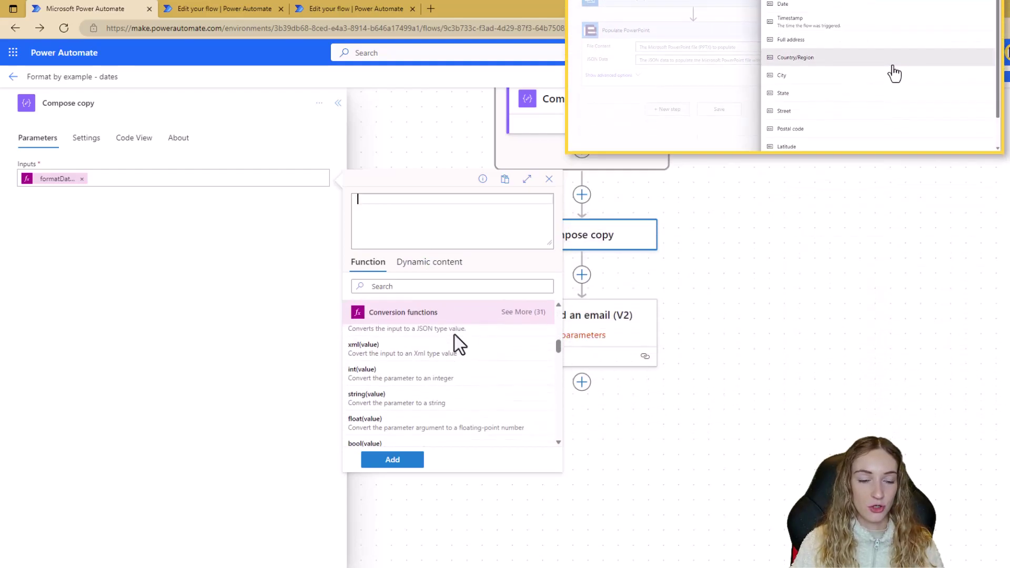
{"action": "scroll", "coordinate": [454, 335], "scroll_direction": "down", "scroll_amount": 3}
{"action": "scroll", "coordinate": [454, 335], "scroll_direction": "up", "scroll_amount": 4}
{"action": "scroll", "coordinate": [460, 350], "scroll_direction": "up", "scroll_amount": 4}
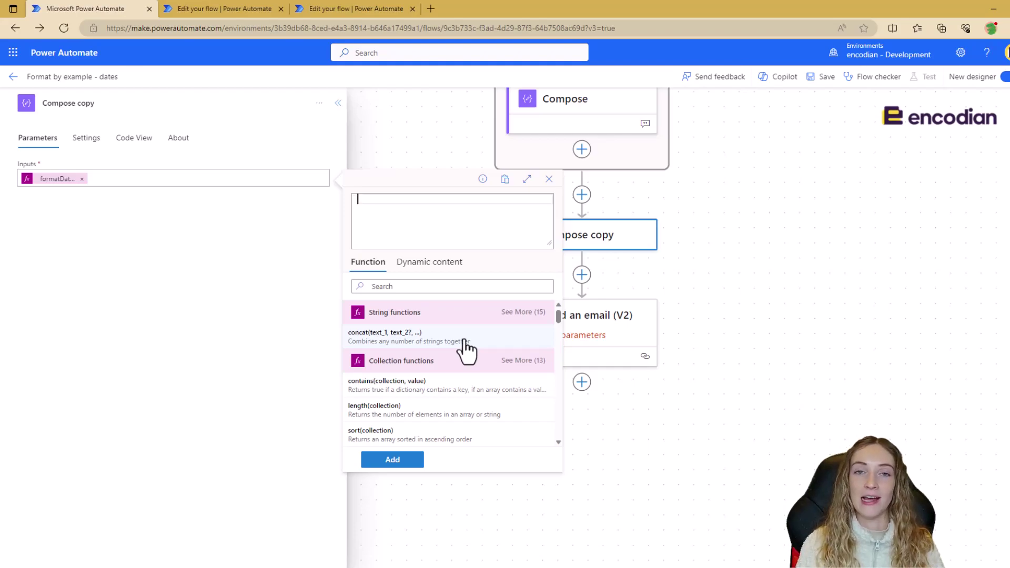
Step: Close the expression editor, enter 'service' as the email recipient, then move to the Body
{"action": "left_click", "coordinate": [665, 337]}
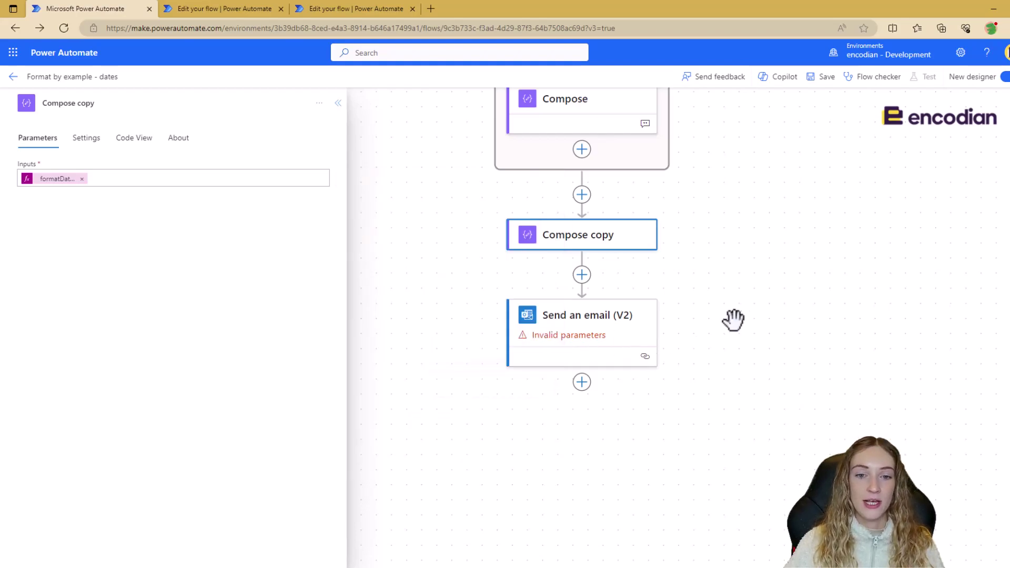
{"action": "left_click", "coordinate": [634, 330]}
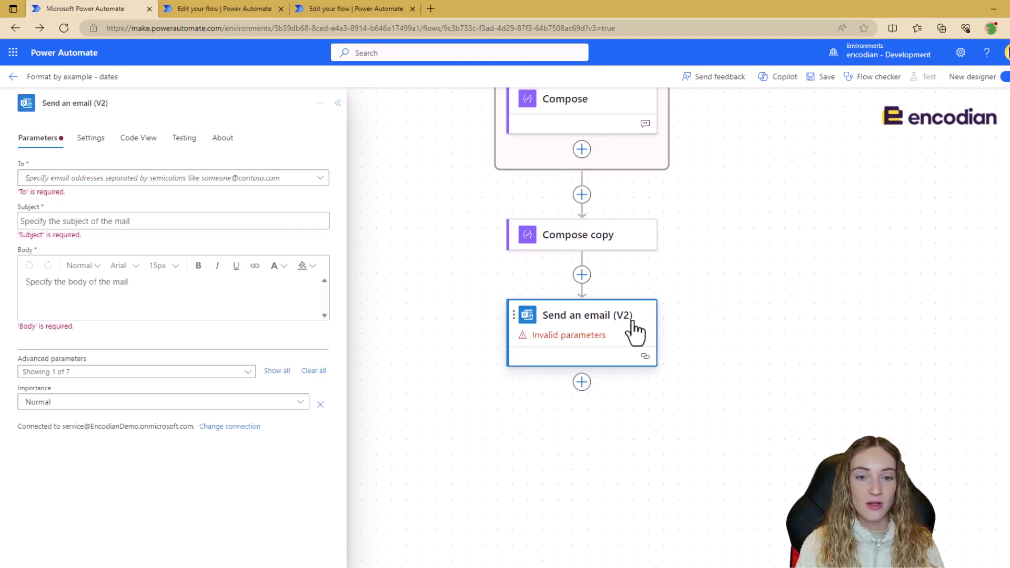
{"action": "left_click", "coordinate": [255, 192]}
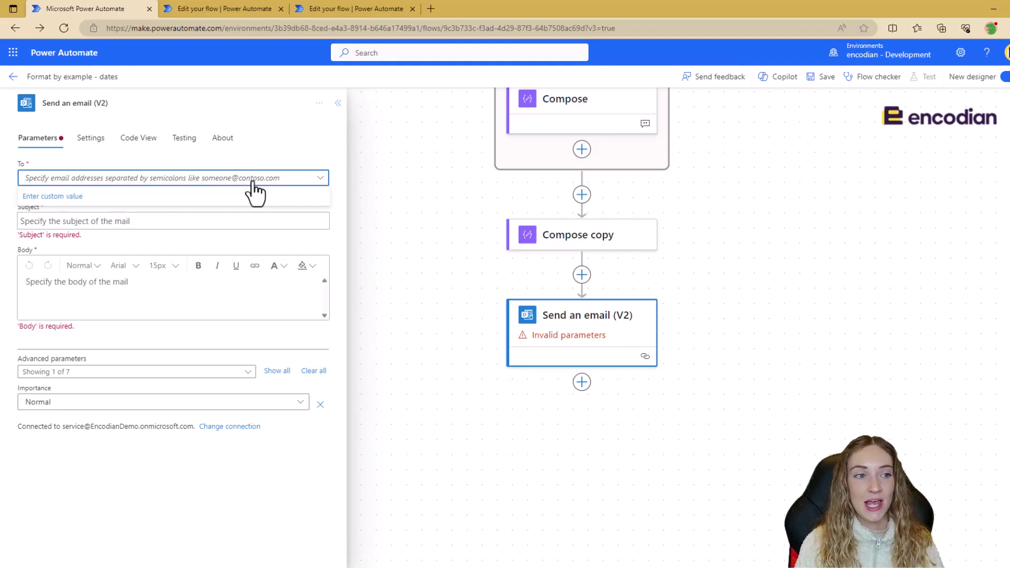
{"action": "type", "text": "service"}
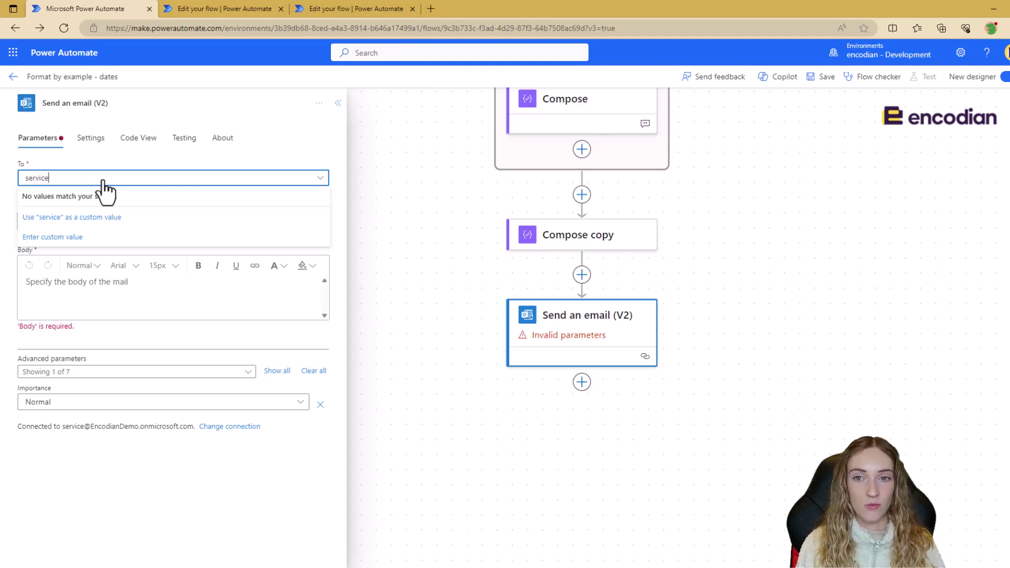
{"action": "left_click", "coordinate": [222, 301]}
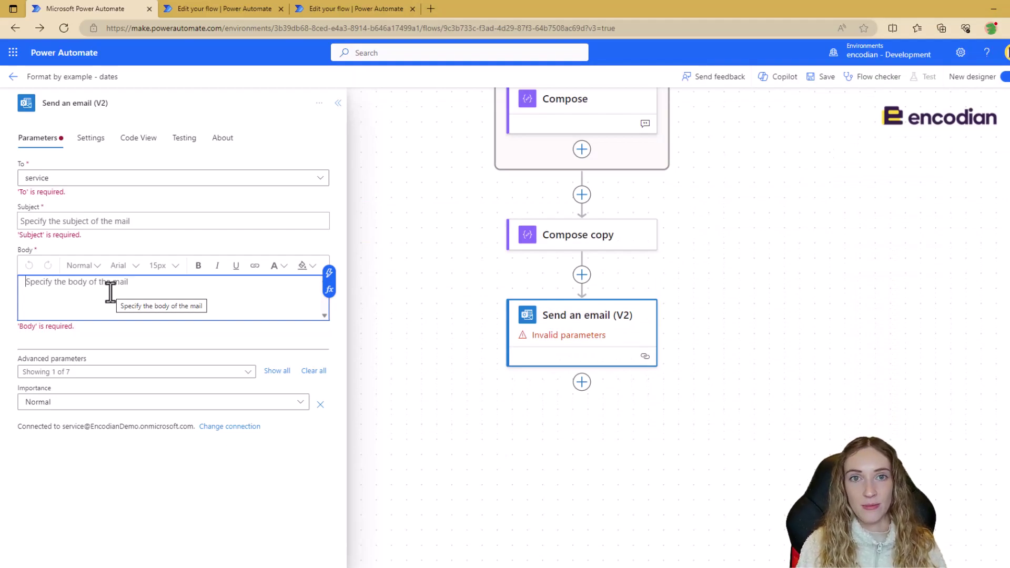
Step: Collapse the email step's parameters and switch to the Injury Report Document Creation flow tab
{"action": "left_click", "coordinate": [393, 218]}
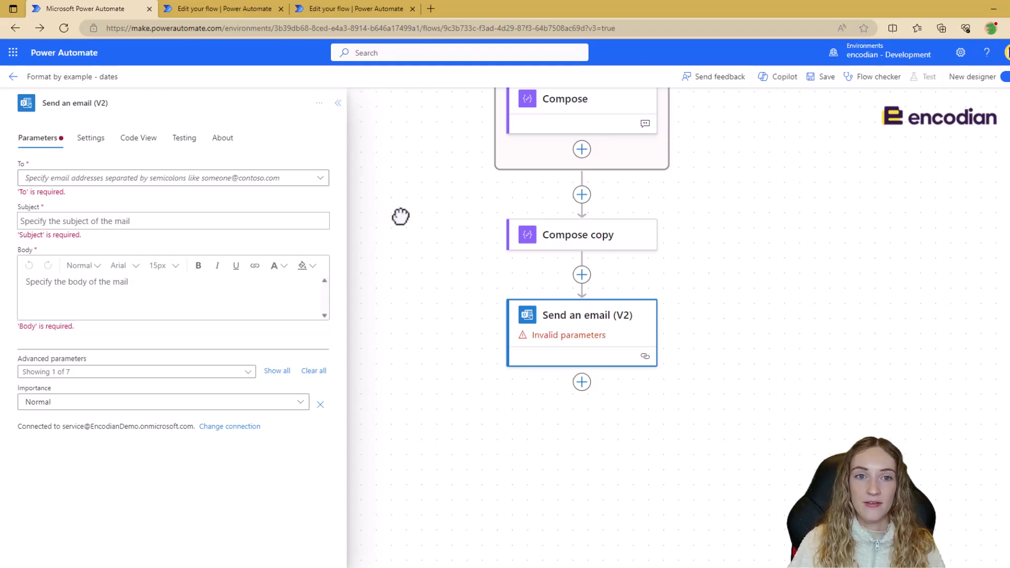
{"action": "left_click", "coordinate": [338, 103]}
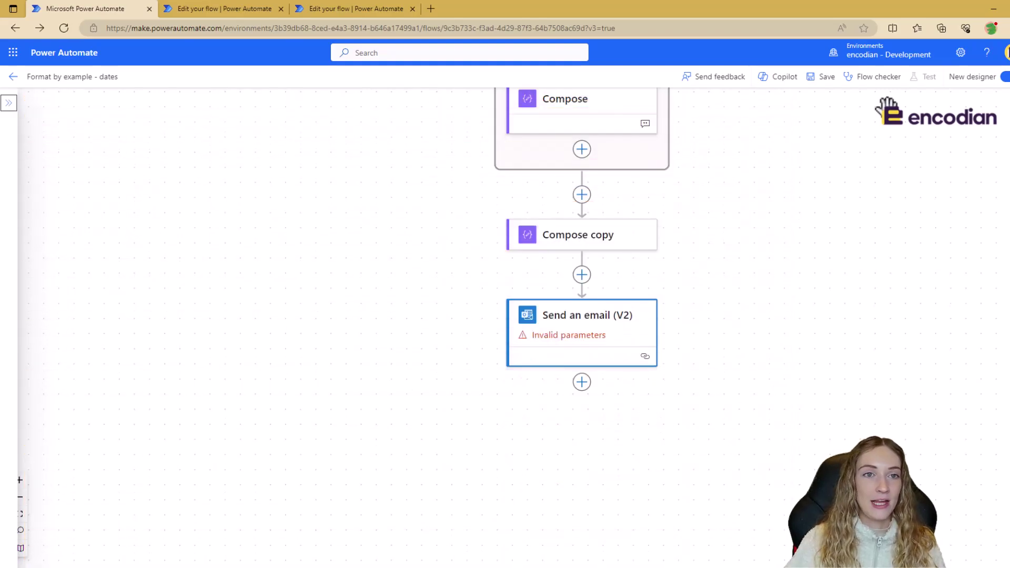
{"action": "left_click", "coordinate": [356, 9]}
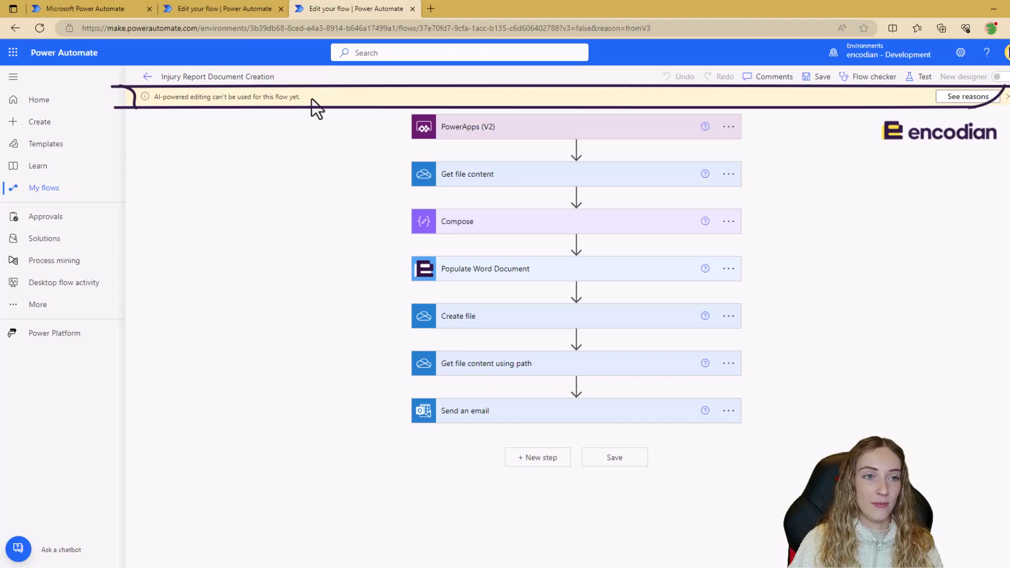
Step: Highlight the AI-powered editing warning, then view the reasons it is unavailable
{"action": "left_click_drag", "start_coordinate": [308, 108], "coordinate": [150, 110]}
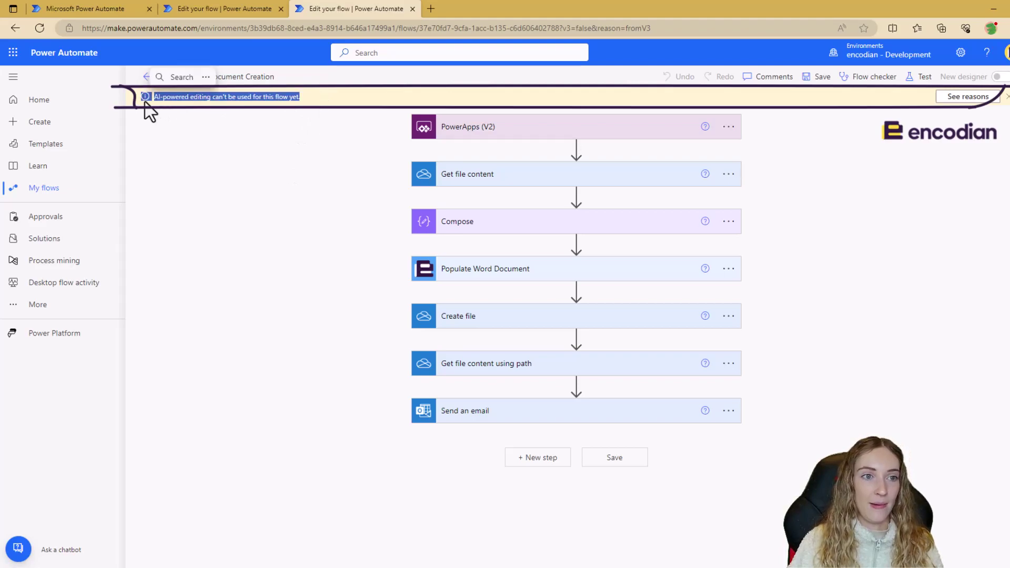
{"action": "left_click", "coordinate": [197, 135]}
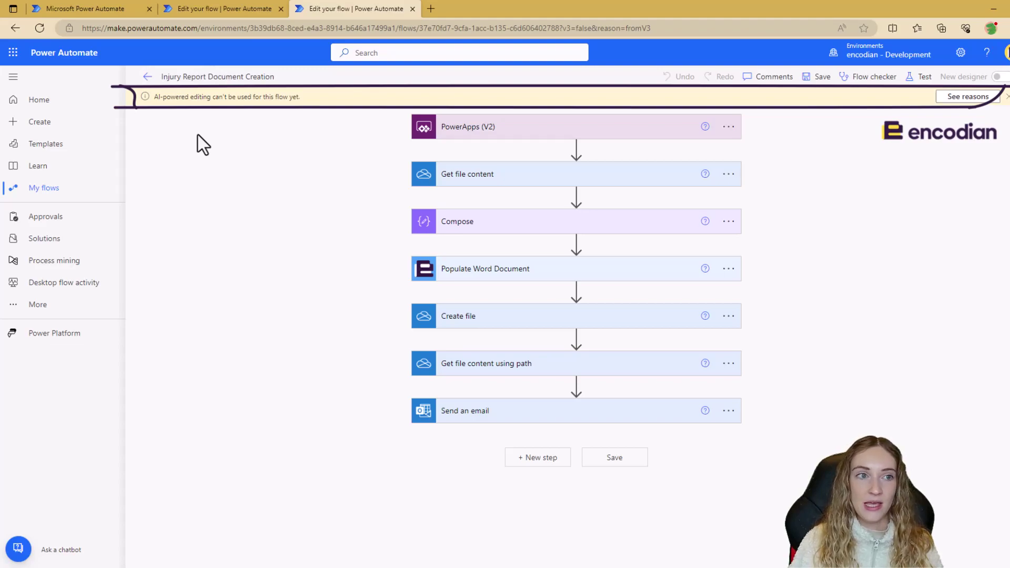
{"action": "left_click", "coordinate": [966, 97]}
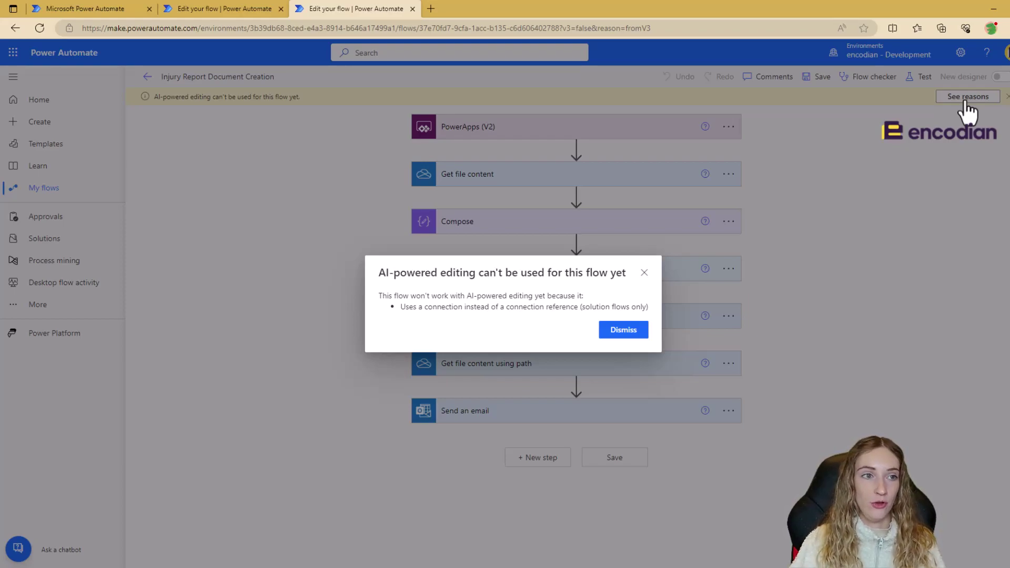
{"action": "left_click_drag", "start_coordinate": [609, 273], "coordinate": [627, 278]}
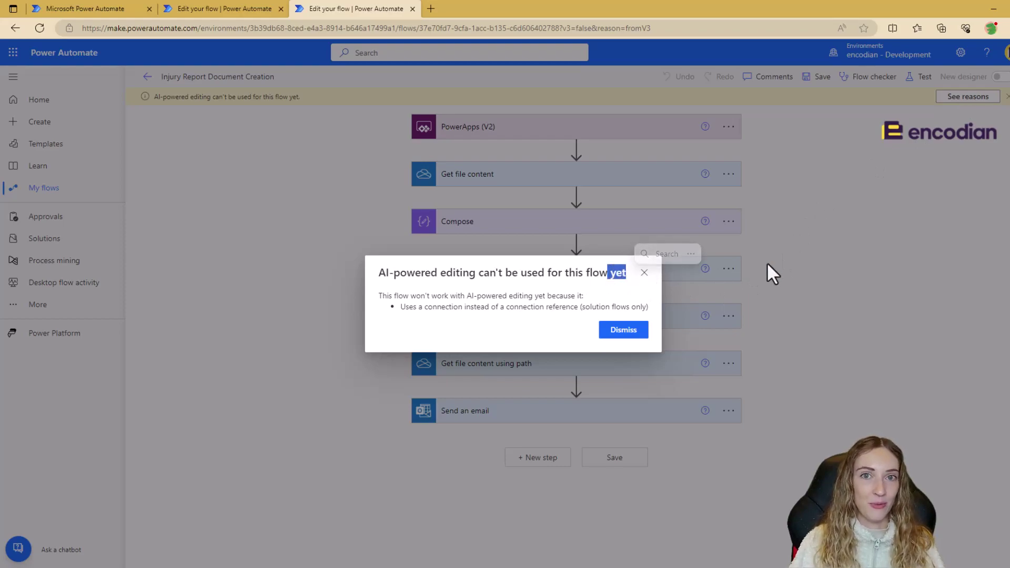